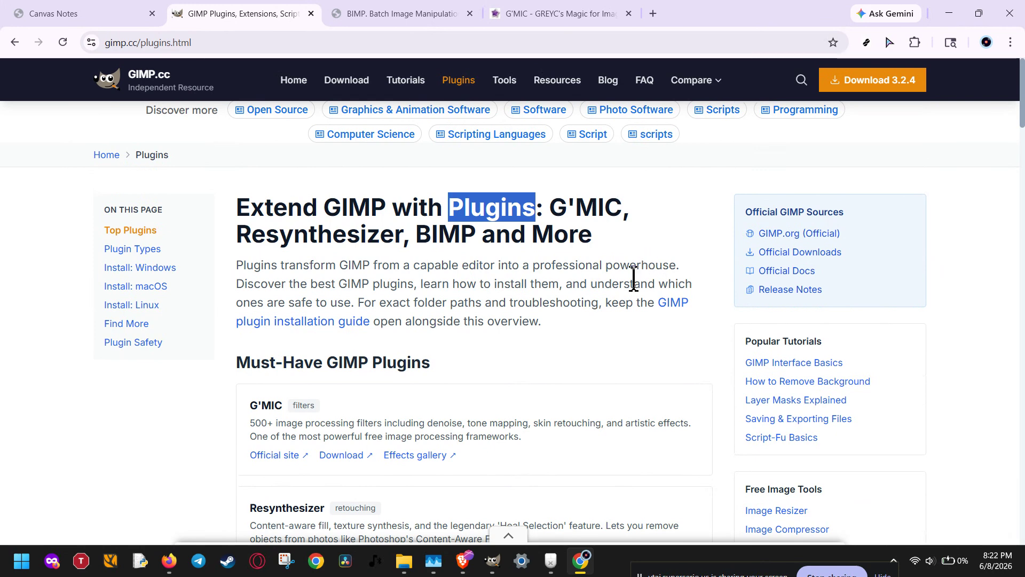
# Look over the must-have GIMP plugins list, and open the BIMP 2.6 release page to examine its downloadable assets.
pyautogui.scroll(-5, 632, 277)
pyautogui.scroll(2, 635, 291)
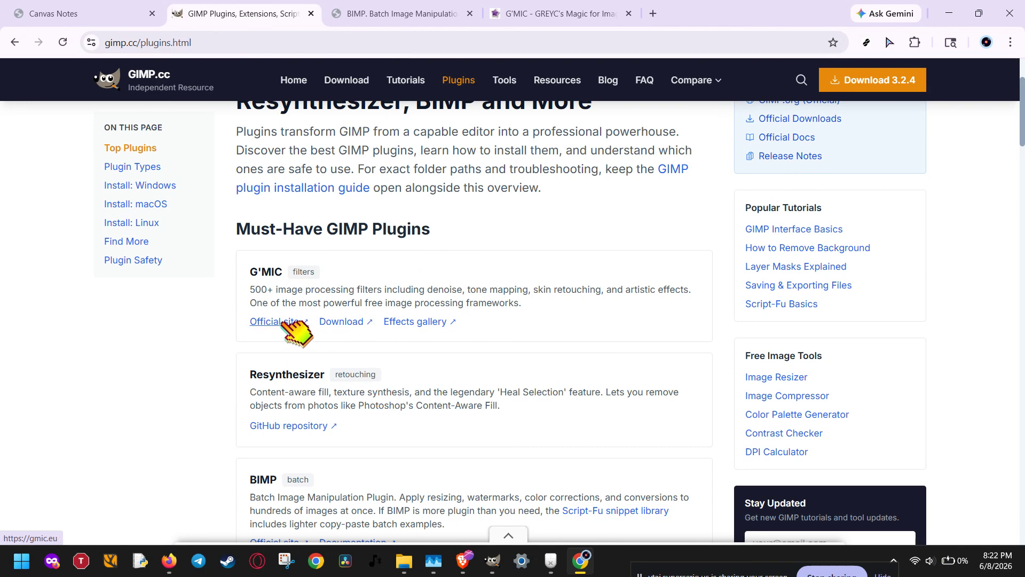
pyautogui.click(412, 14)
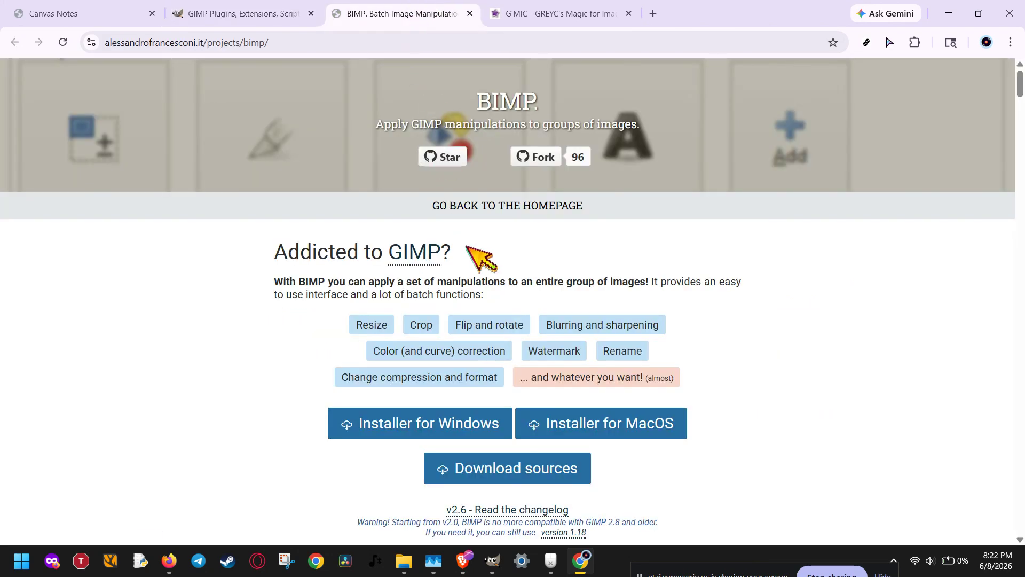
pyautogui.scroll(-3, 481, 256)
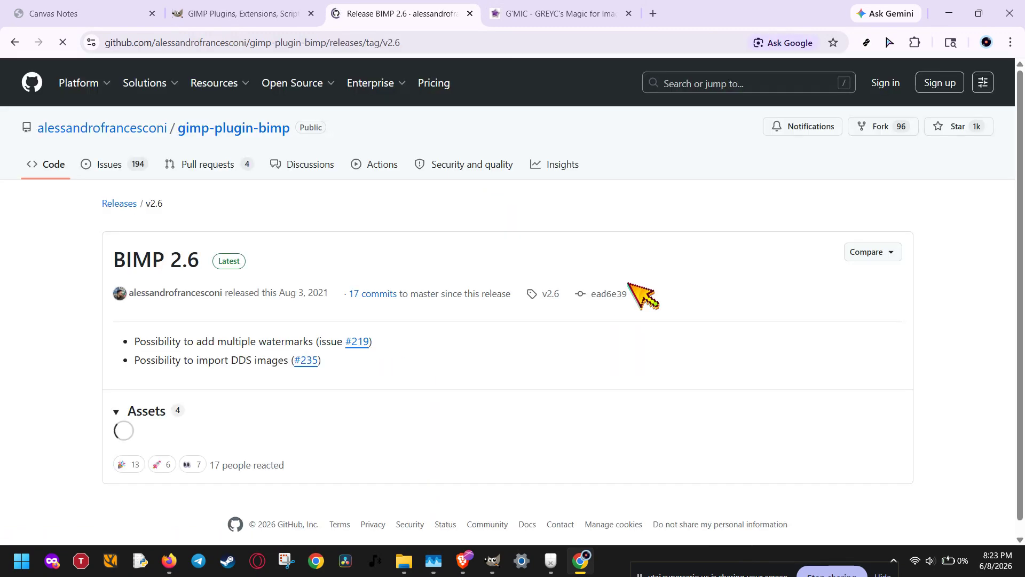
pyautogui.scroll(-2, 630, 296)
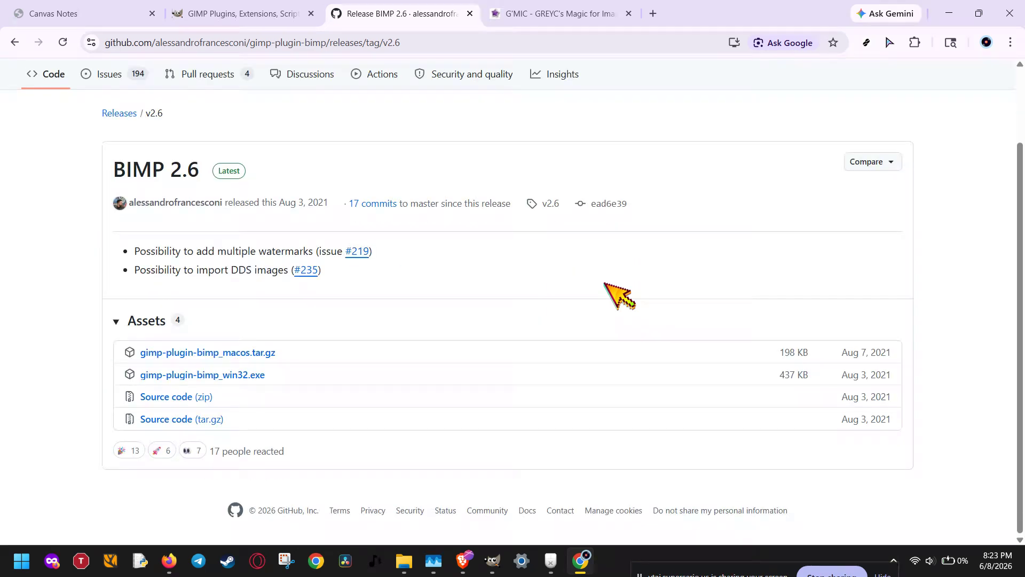
pyautogui.scroll(2, 212, 235)
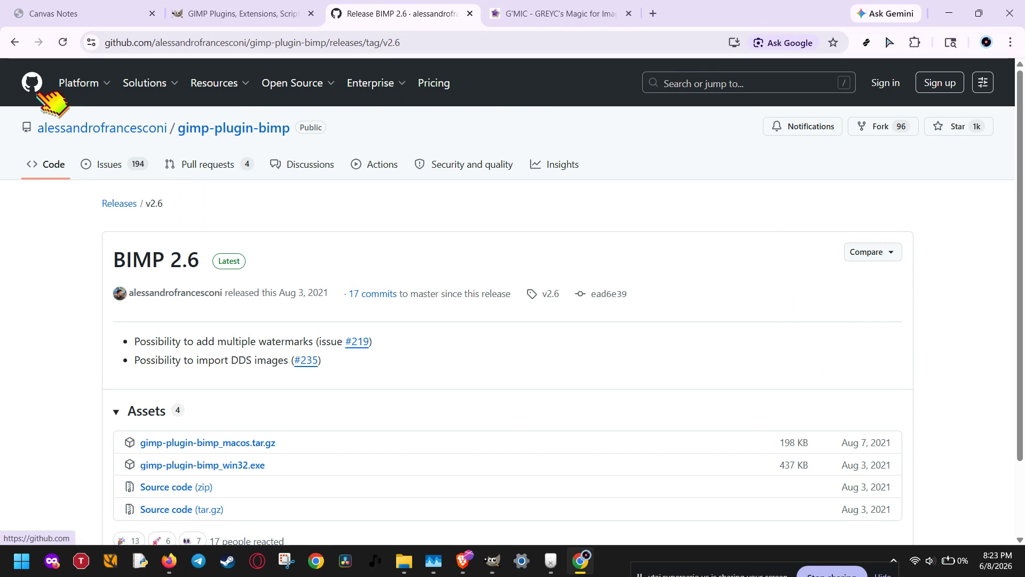
# Examine the G'MIC download page for the Windows .exe installer of the G'MIC-Qt plug-in for GIMP 3.
pyautogui.click(534, 16)
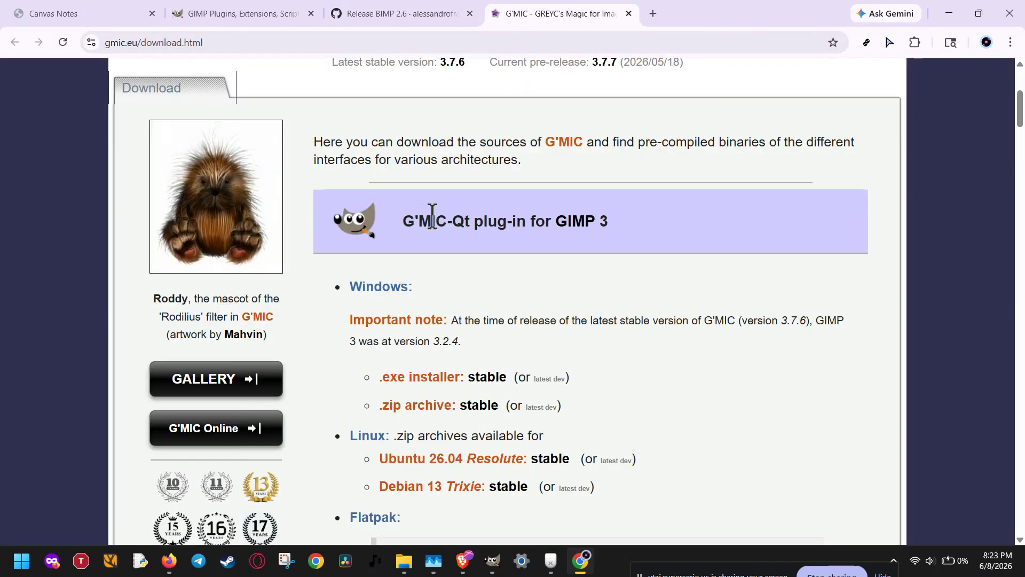
pyautogui.scroll(-1, 433, 216)
pyautogui.scroll(4, 497, 267)
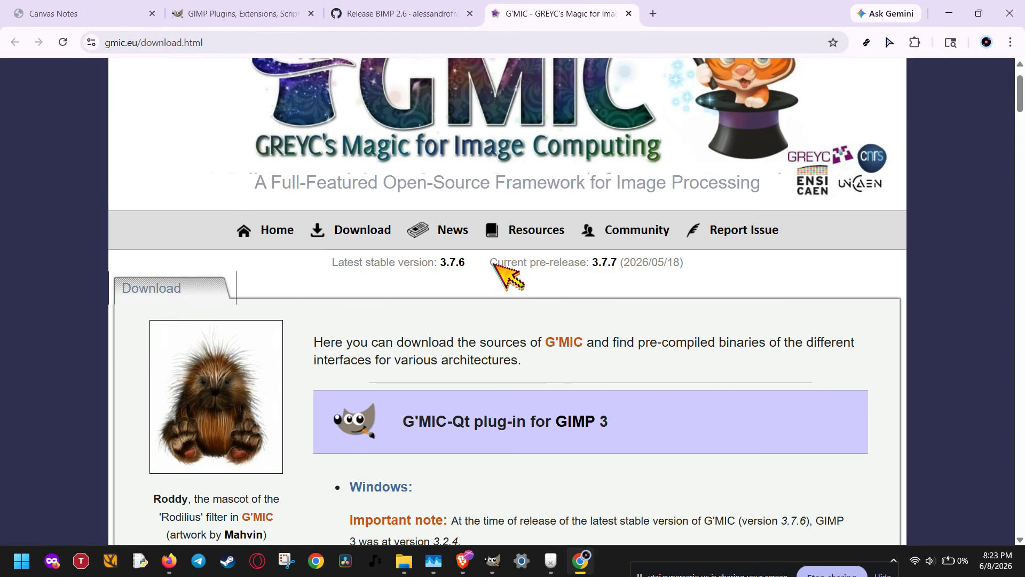
pyautogui.scroll(-5, 492, 263)
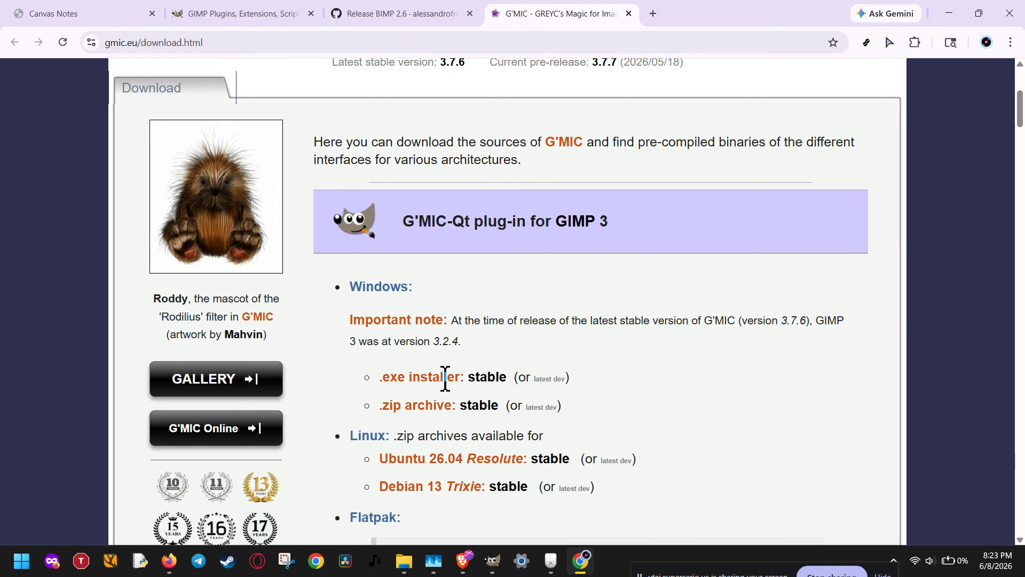
pyautogui.moveTo(378, 382); pyautogui.dragTo(480, 378)
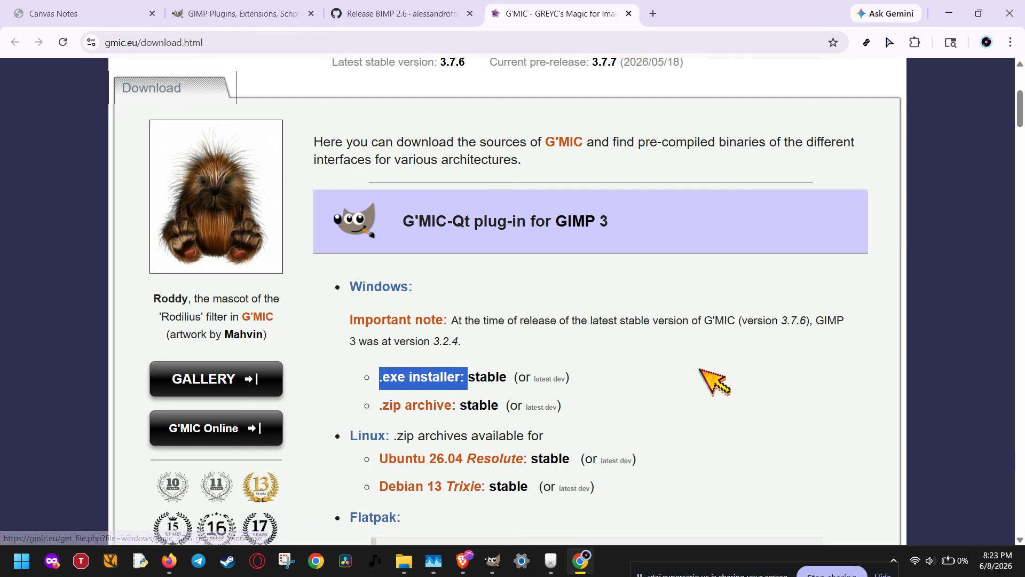
pyautogui.click(700, 369)
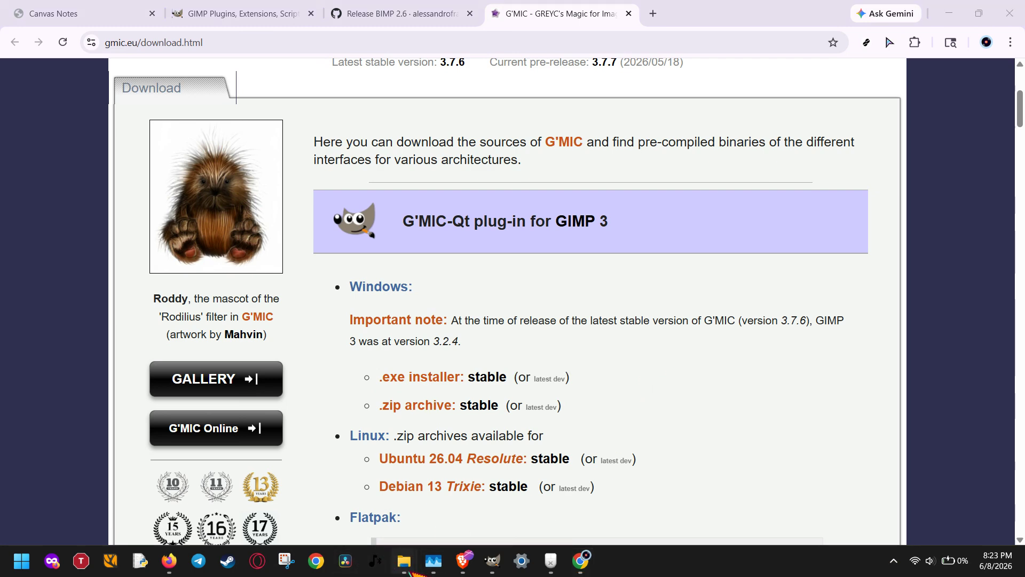
# Switch to the Downloads folder in File Explorer, look over the zip archives and hide the details pane.
pyautogui.click(275, 489)
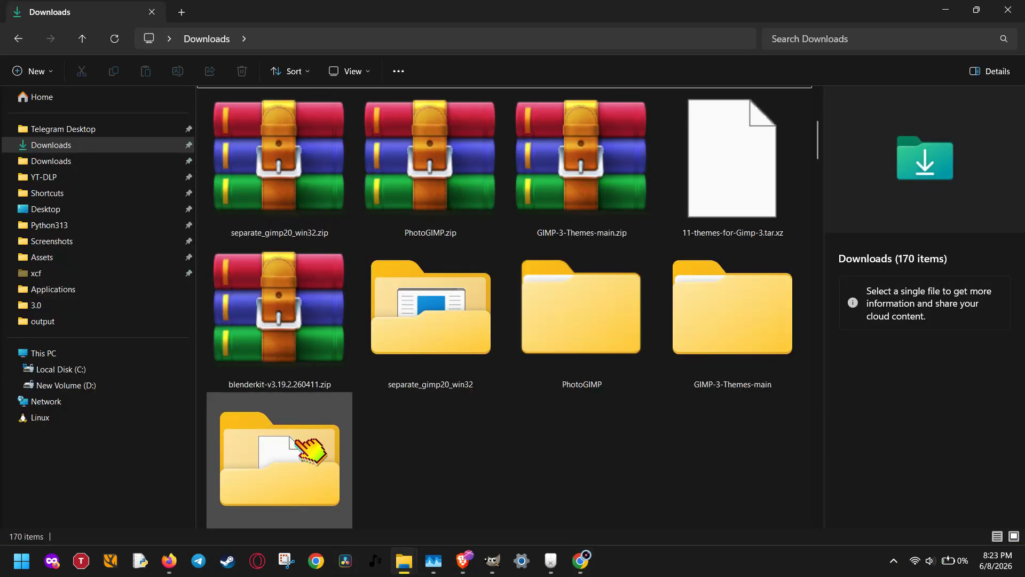
pyautogui.click(249, 193)
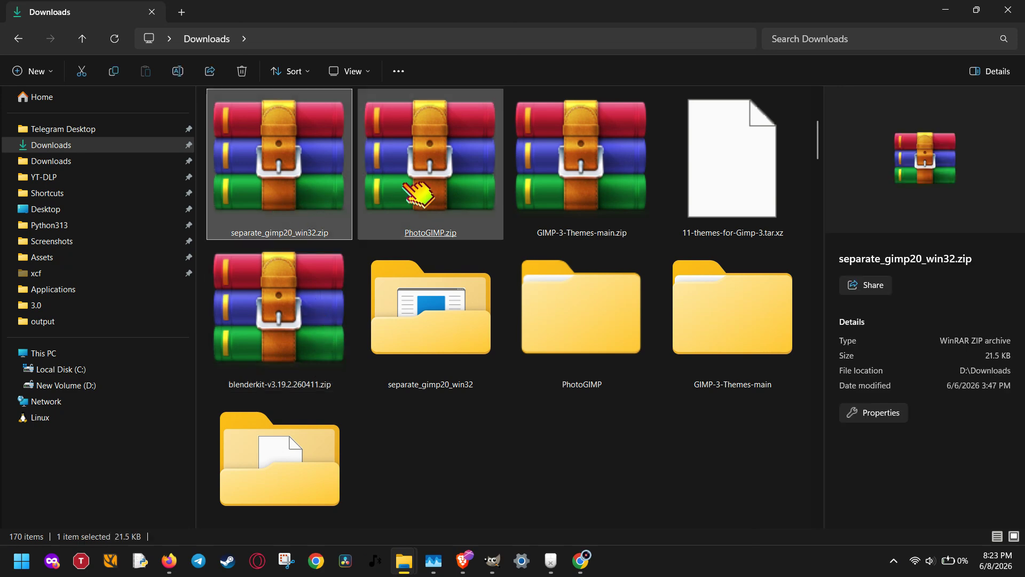
pyautogui.click(419, 193)
pyautogui.click(590, 184)
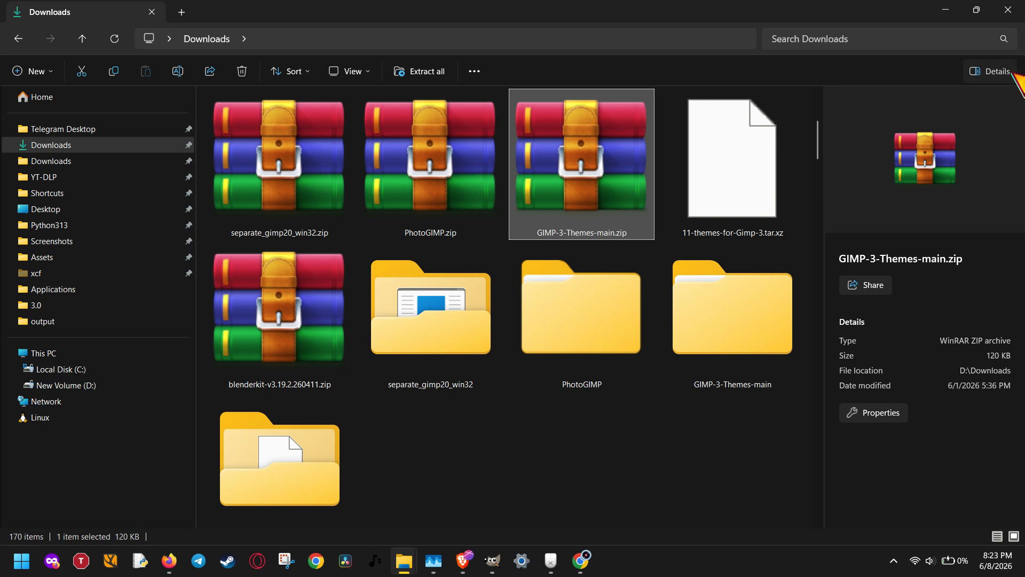
pyautogui.click(990, 71)
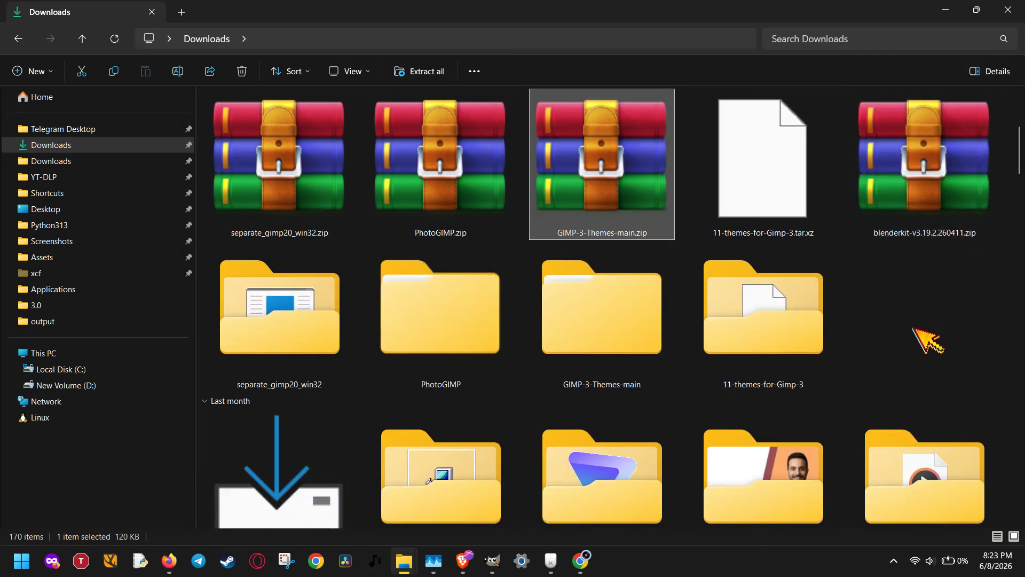
# Switch to GIMP and open the plug-in folder settings in the Preferences.
pyautogui.click(492, 560)
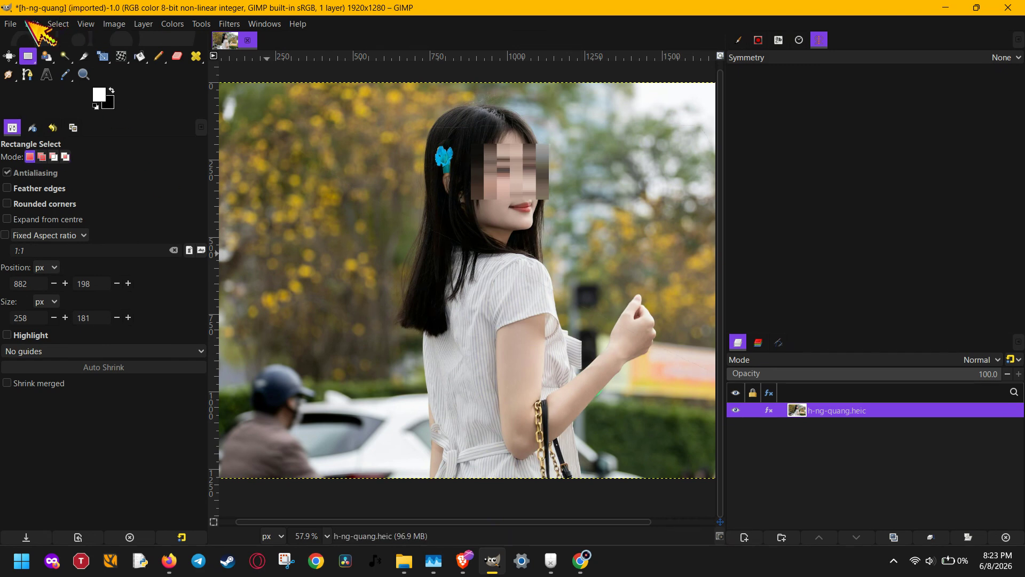
pyautogui.click(32, 23)
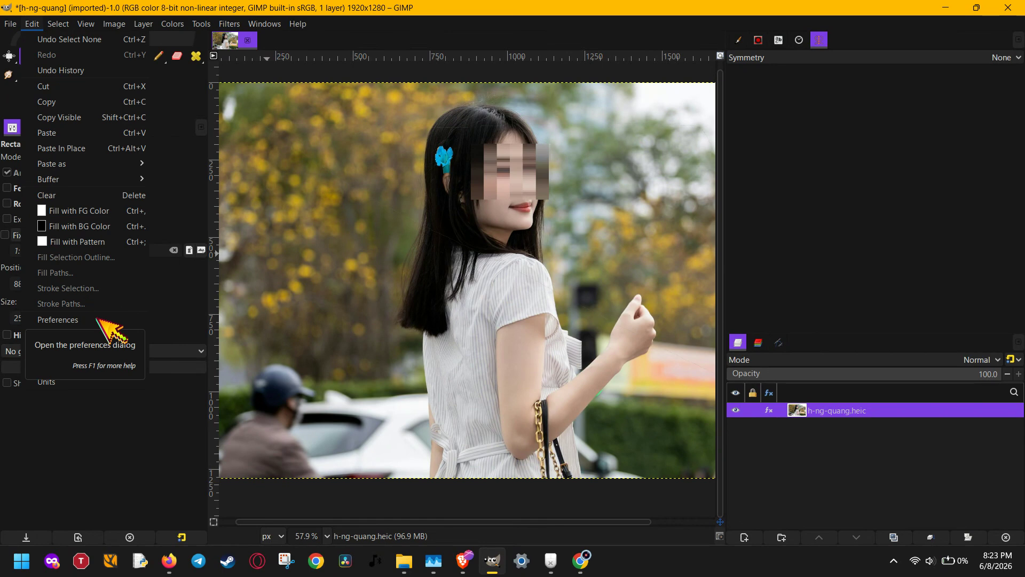
pyautogui.click(97, 320)
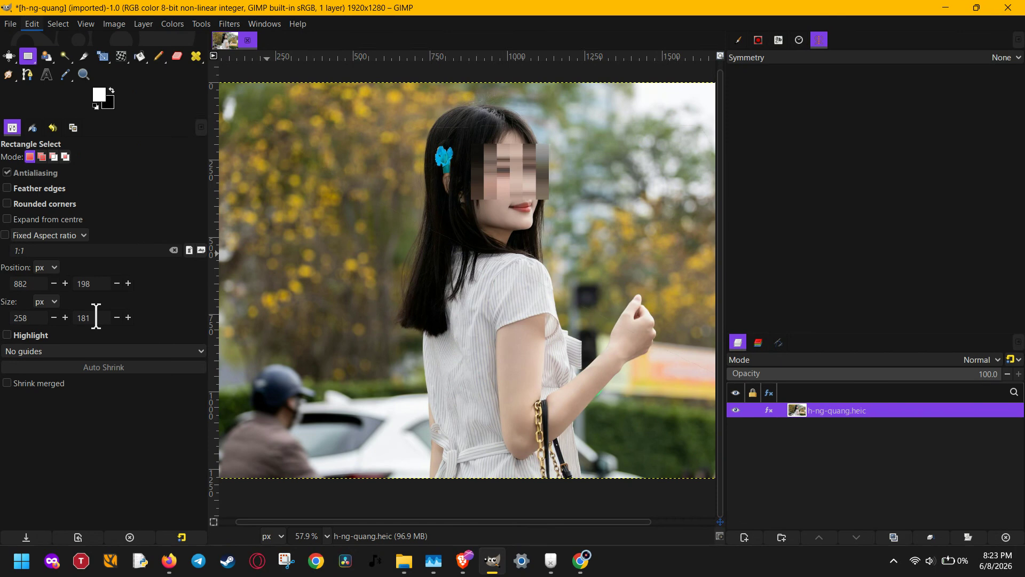
pyautogui.scroll(-3, 99, 320)
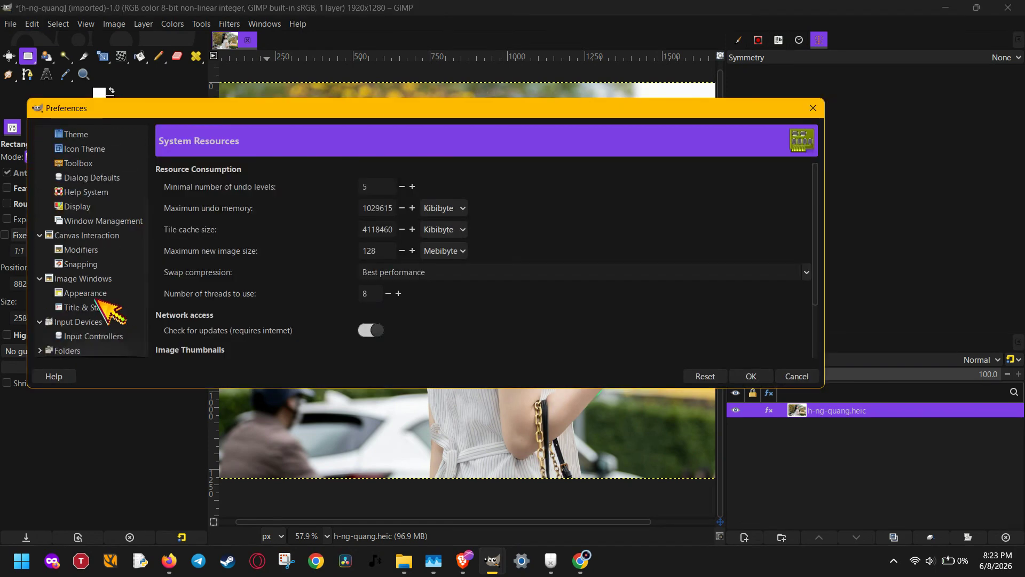
pyautogui.click(40, 351)
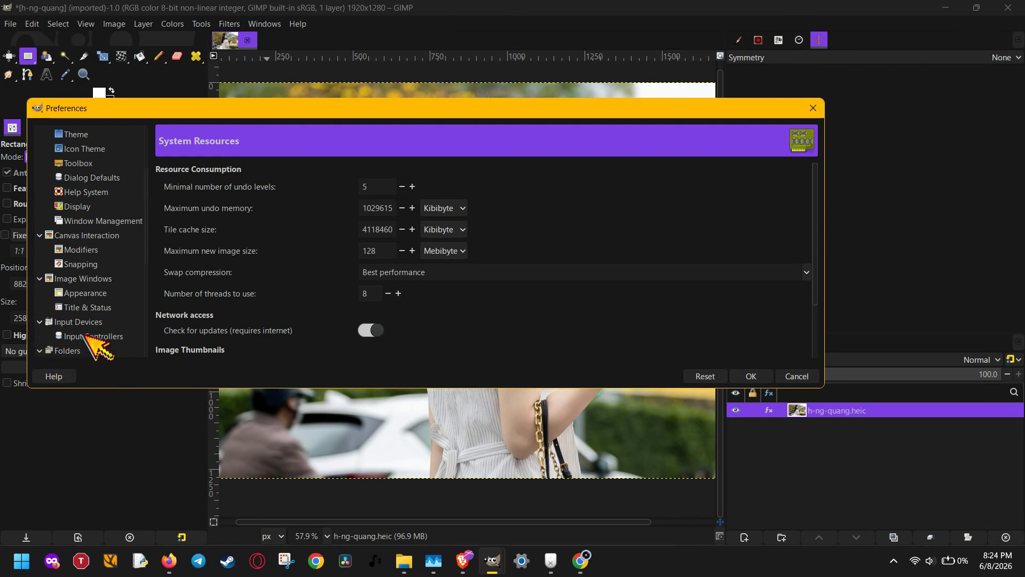
pyautogui.scroll(-5, 99, 337)
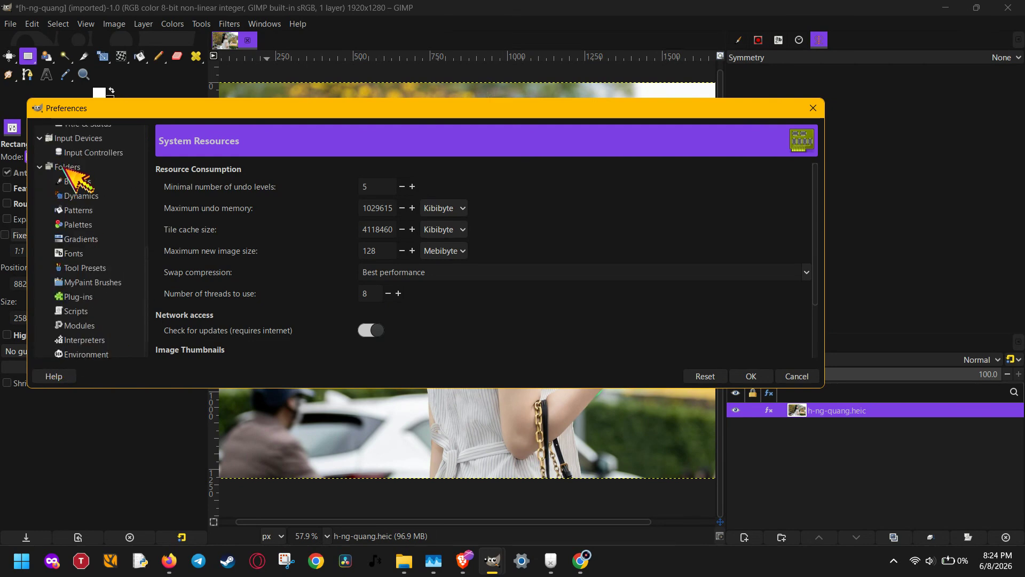
pyautogui.click(68, 167)
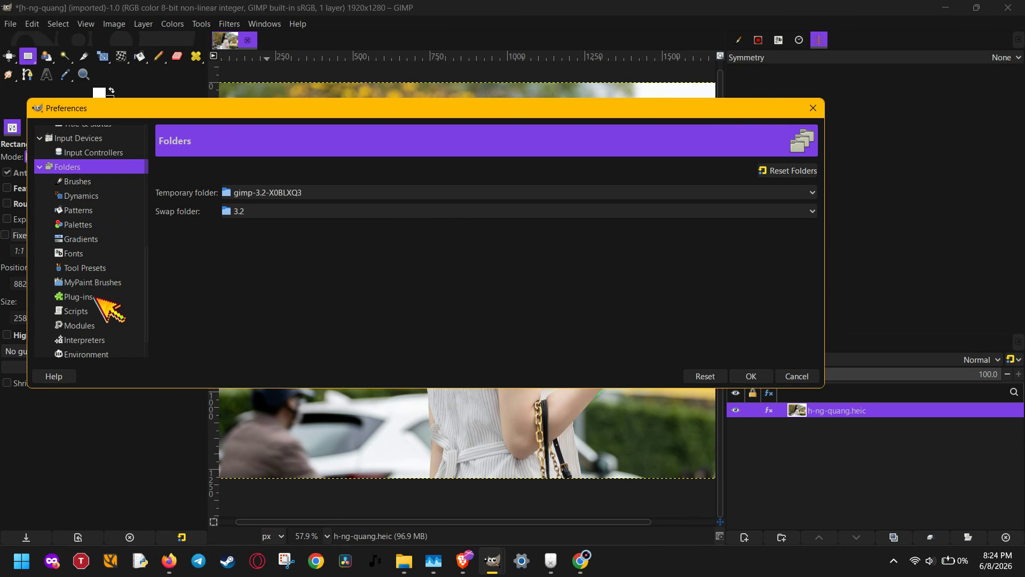
pyautogui.click(92, 298)
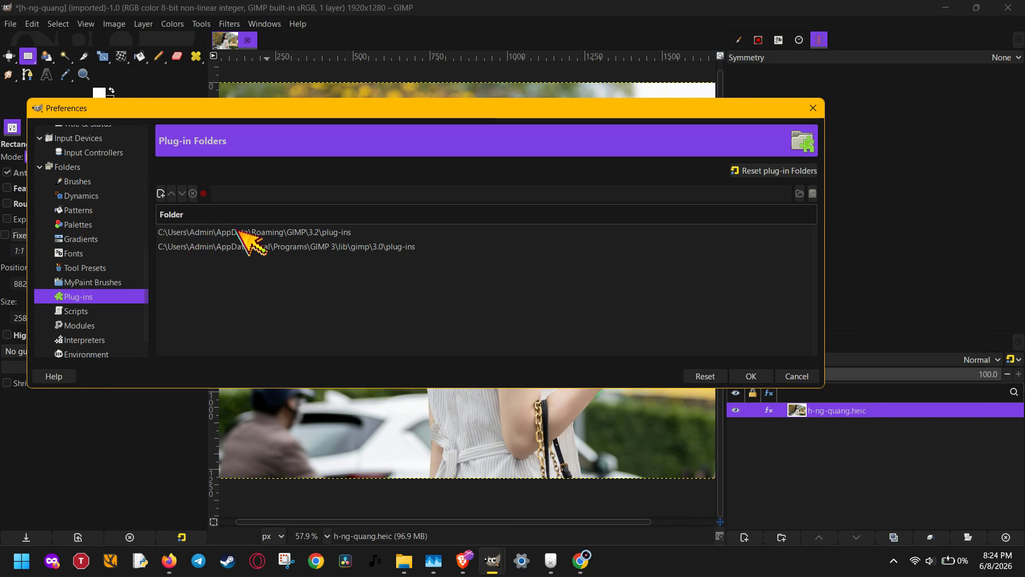
# Show the AppData\Roaming\GIMP\3.2\plug-ins folder in the file manager and look over its surrounding folders.
pyautogui.click(264, 232)
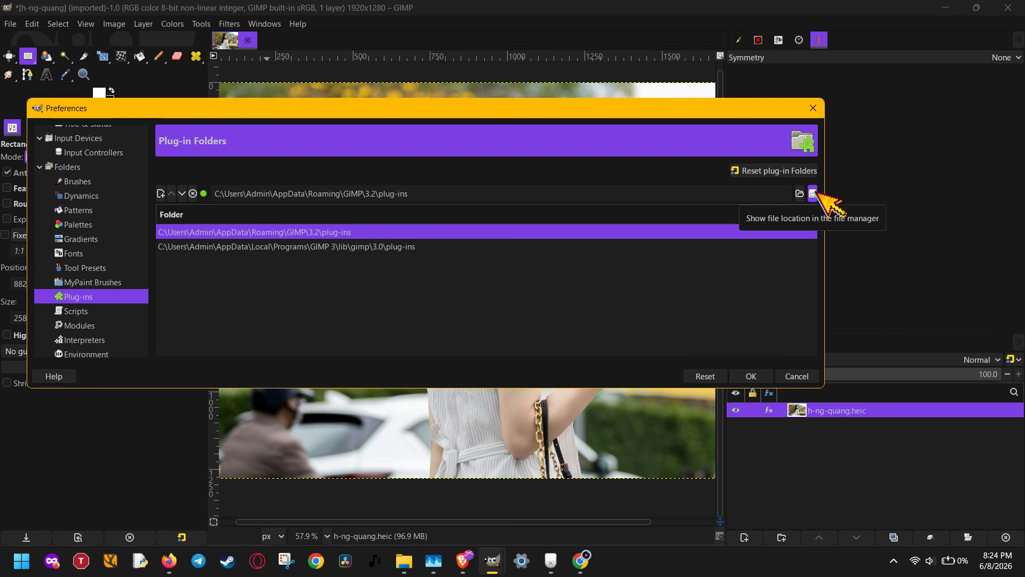
pyautogui.click(812, 193)
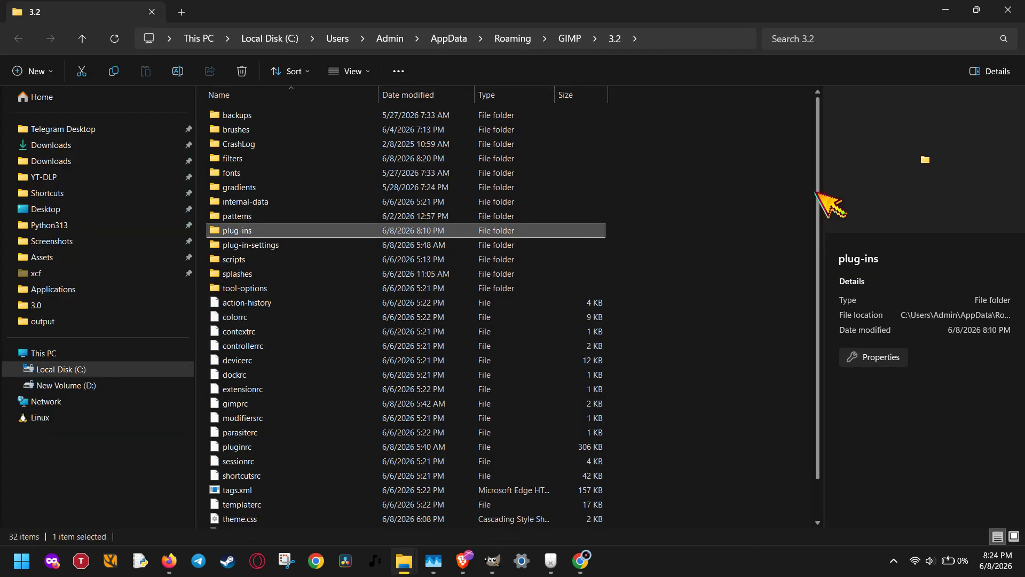
pyautogui.scroll(-1, 737, 181)
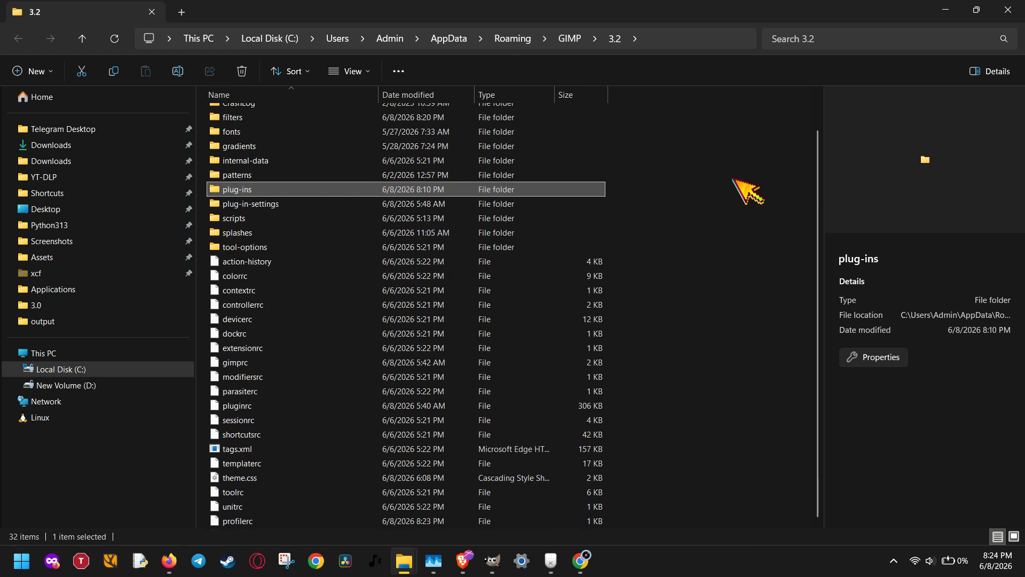
pyautogui.scroll(1, 748, 190)
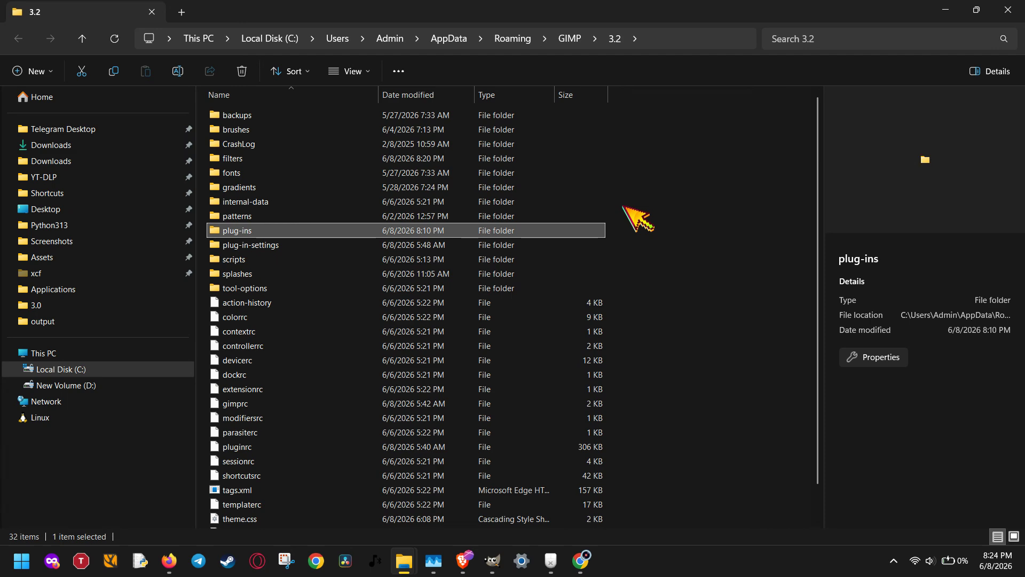
# Go to the Downloads folder and select the gmic_3.7.6_gimp3.2_win64.exe installer.
pyautogui.click(75, 145)
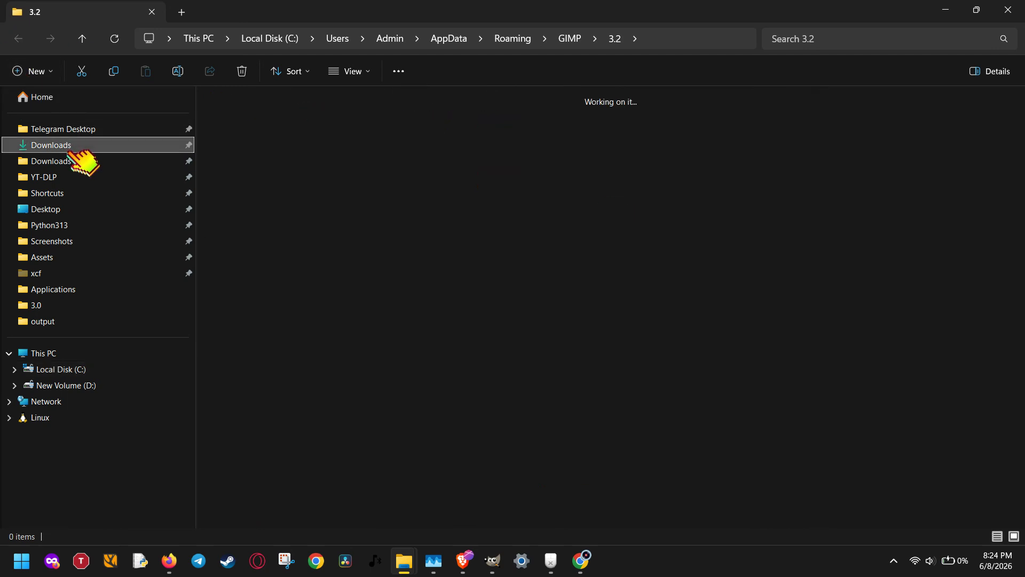
pyautogui.scroll(-1, 407, 227)
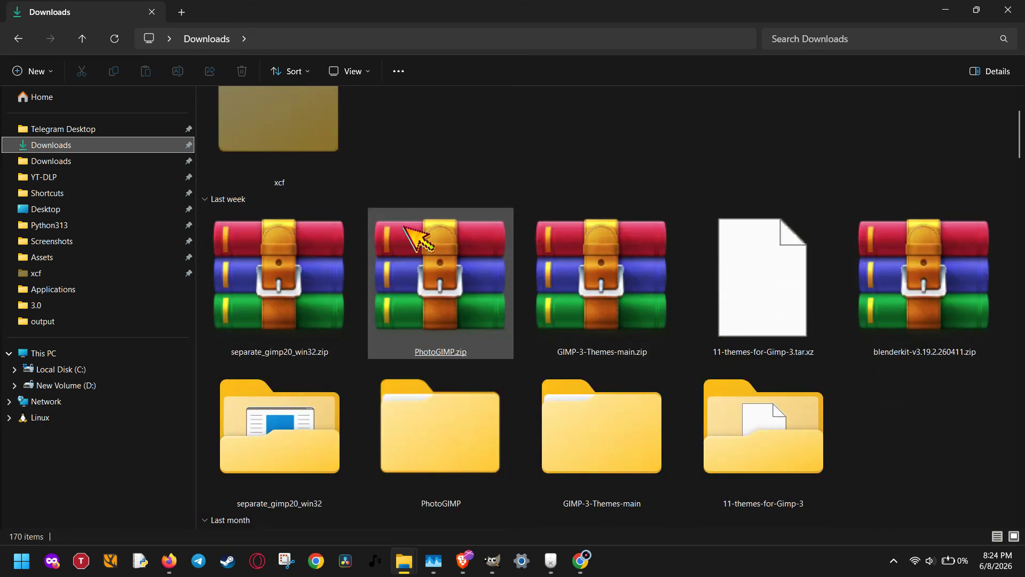
pyautogui.scroll(-8, 406, 227)
pyautogui.scroll(10, 407, 227)
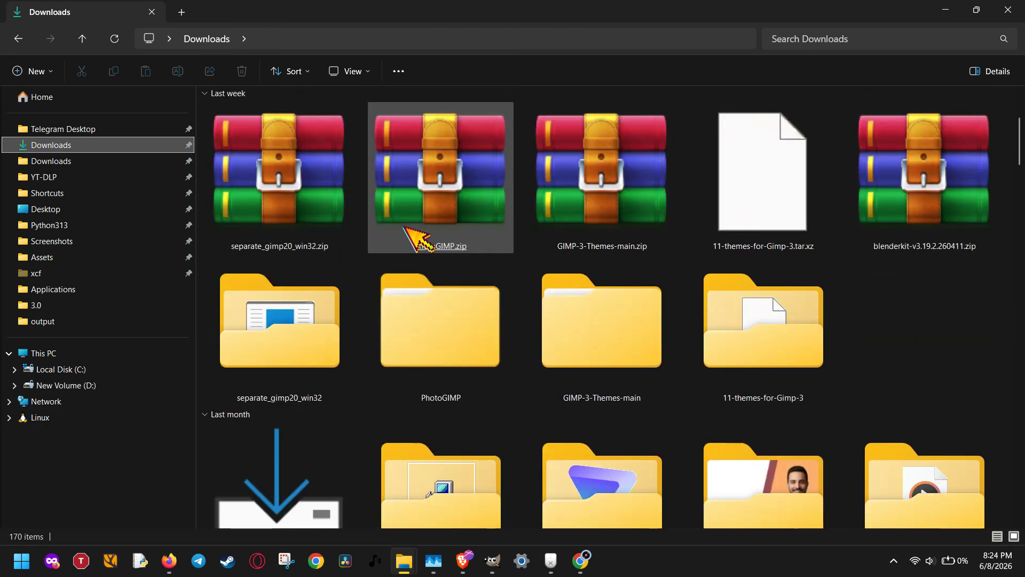
pyautogui.scroll(-6, 408, 230)
pyautogui.click(315, 285)
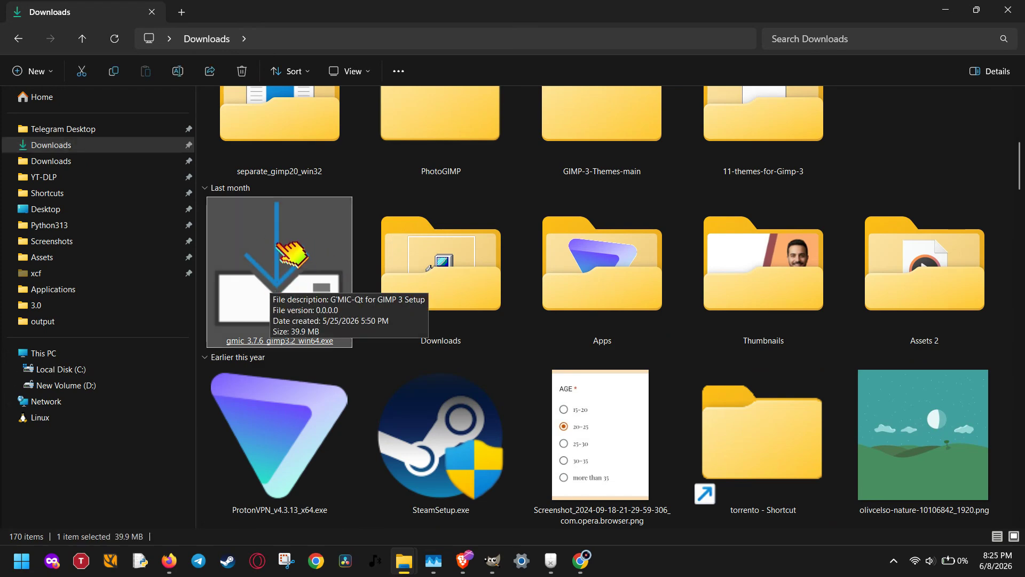
# Check the GIMP 3.2 folder again, and return to Downloads to select the separate_gimp20_win32.zip archive.
pyautogui.click(19, 39)
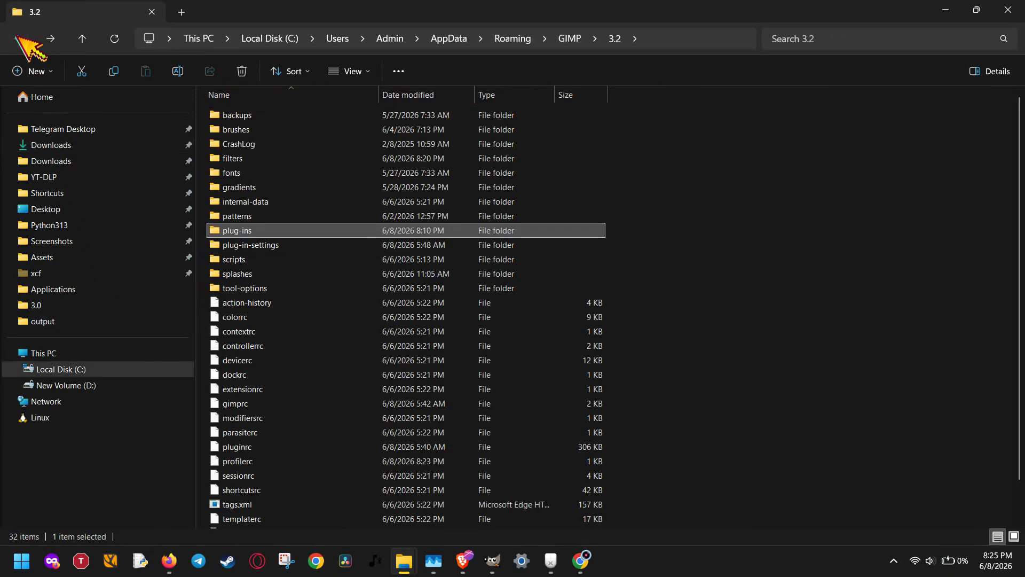
pyautogui.click(262, 246)
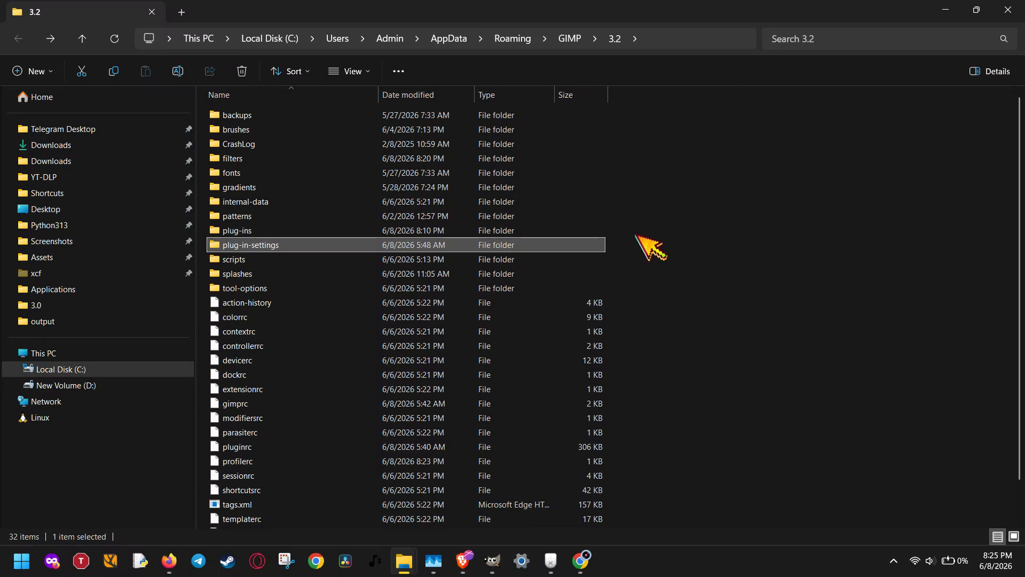
pyautogui.click(50, 39)
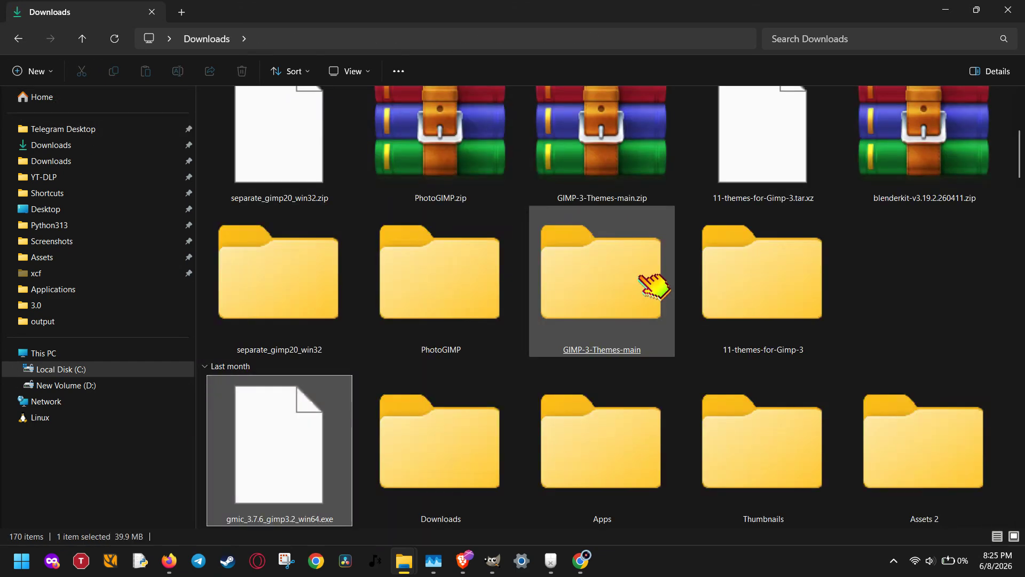
pyautogui.click(579, 196)
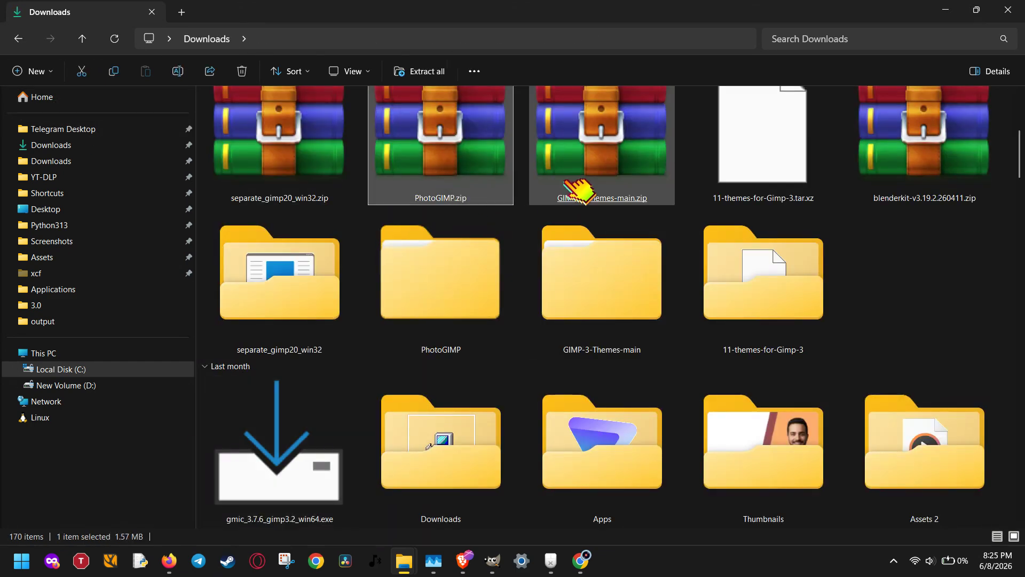
pyautogui.click(291, 174)
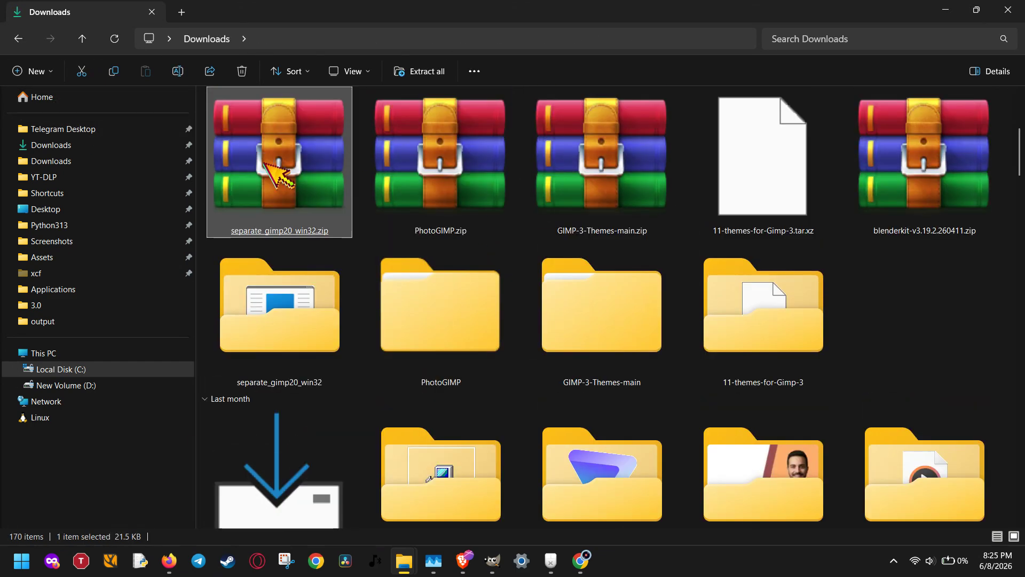
# Open the extracted separate_gimp20_win32 folder in Downloads, look over its source files and select separate.exe.
pyautogui.rightClick(265, 165)
pyautogui.click(859, 284)
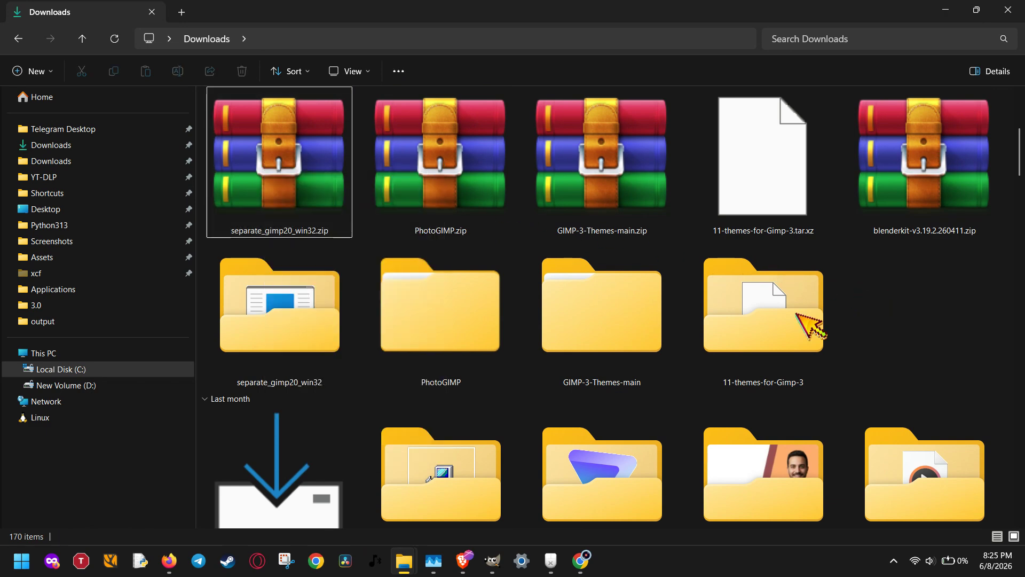
pyautogui.doubleClick(276, 352)
pyautogui.moveTo(287, 344); pyautogui.dragTo(336, 145)
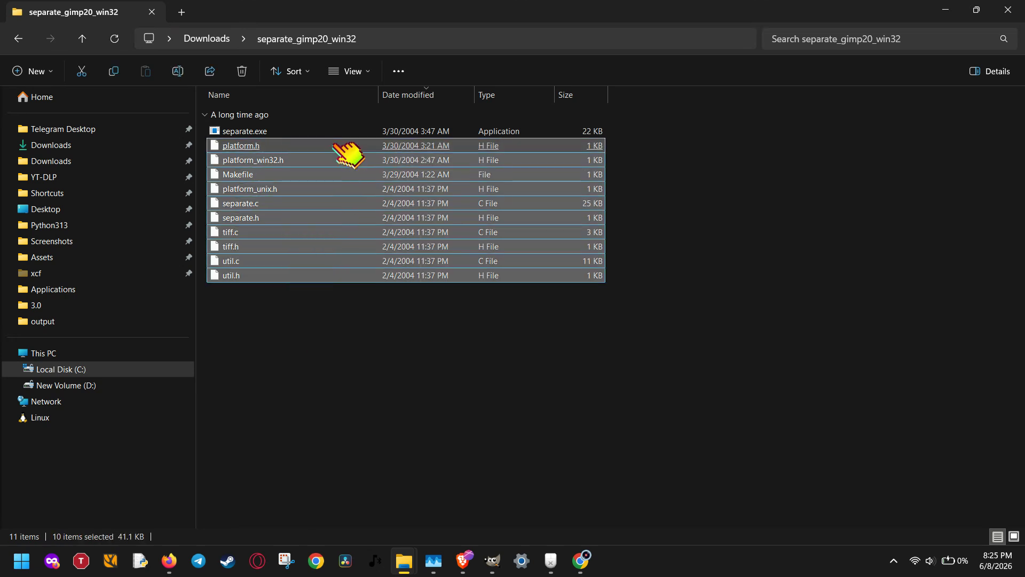
pyautogui.click(584, 130)
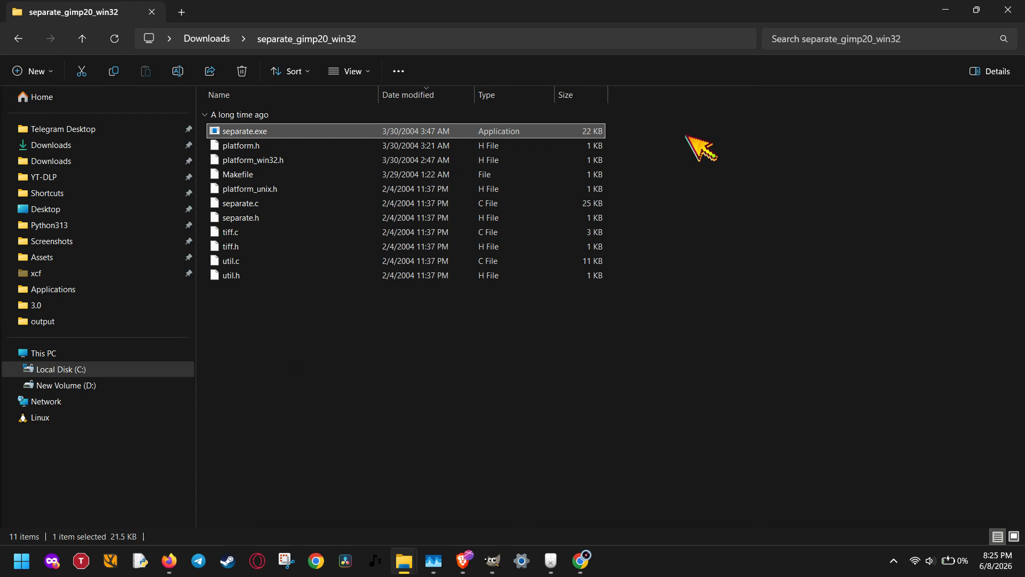
# Return to Downloads and open the 3.0 folder inside PhotoGIMP to examine its contents.
pyautogui.hotkey('alt', 'Left')
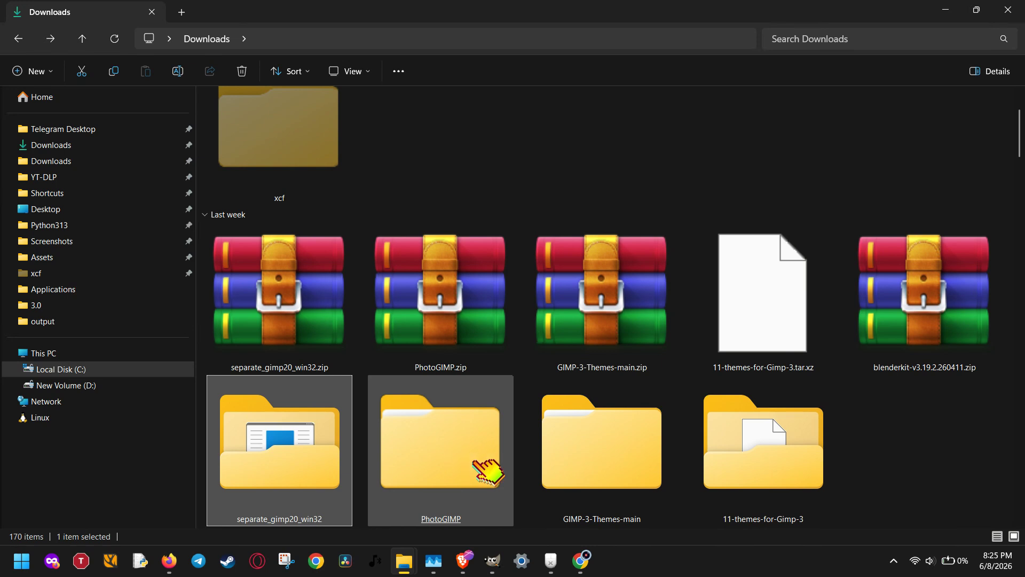
pyautogui.doubleClick(484, 471)
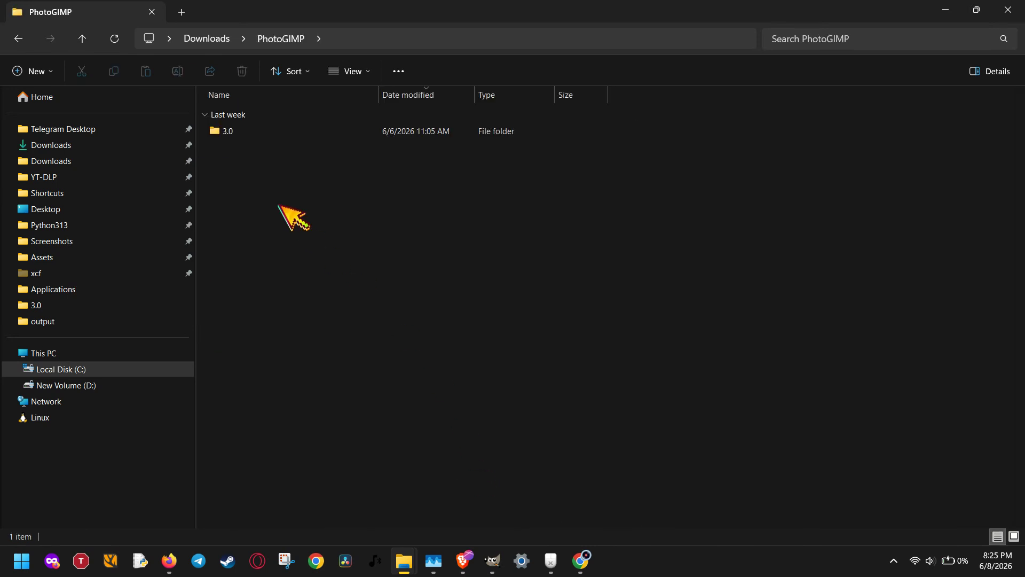
pyautogui.doubleClick(251, 134)
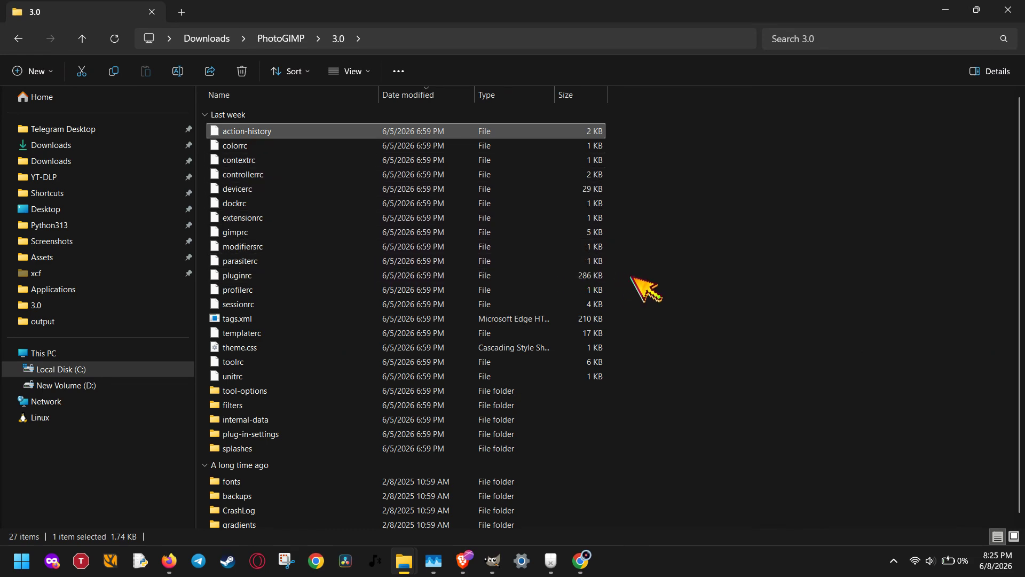
# Switch to GIMP's Preferences and show the AppData\Roaming\GIMP\3.2\scripts folder from the Script-Fu folders in the file manager.
pyautogui.moveTo(491, 559)
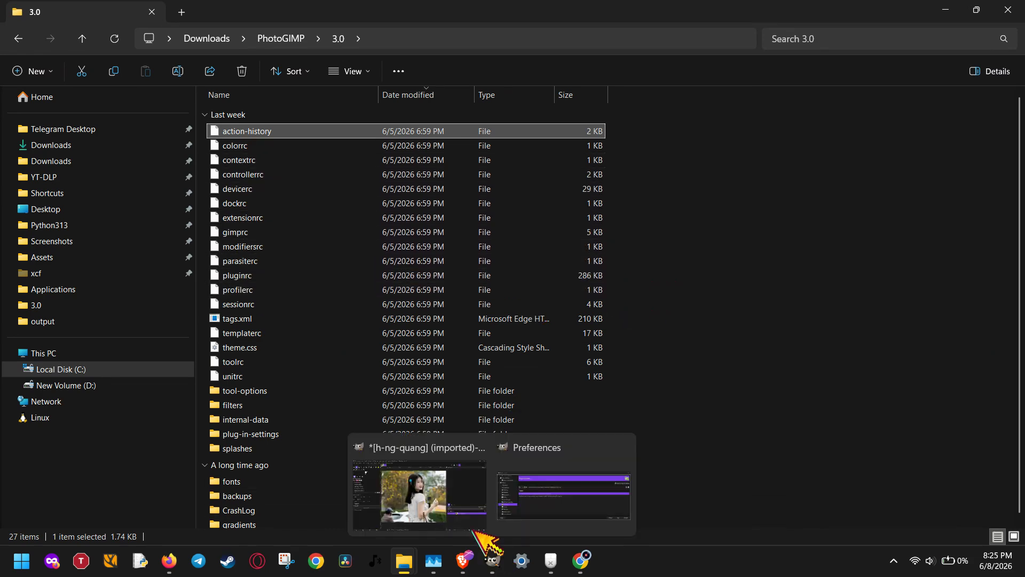
pyautogui.click(473, 530)
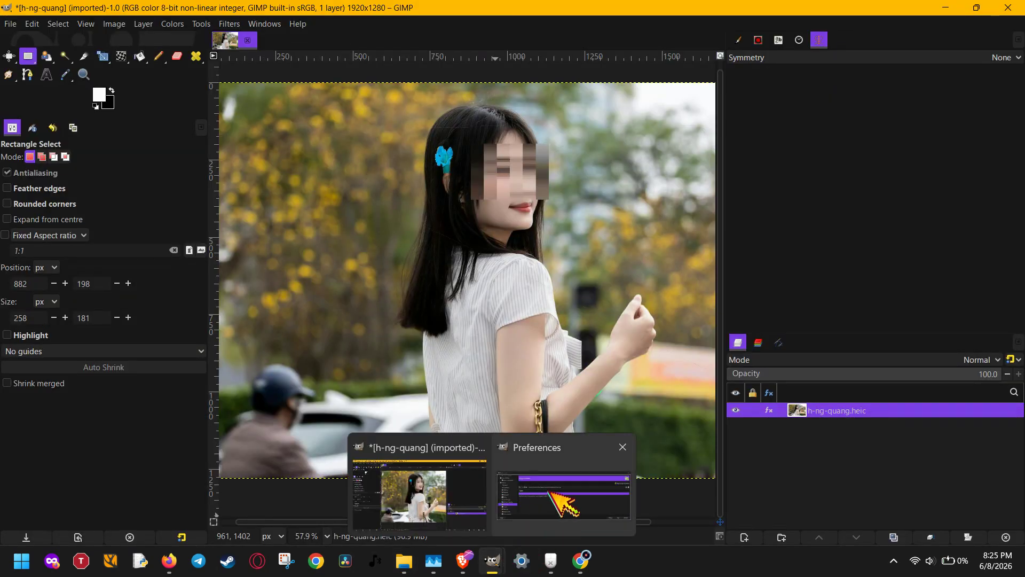
pyautogui.click(552, 492)
pyautogui.click(85, 310)
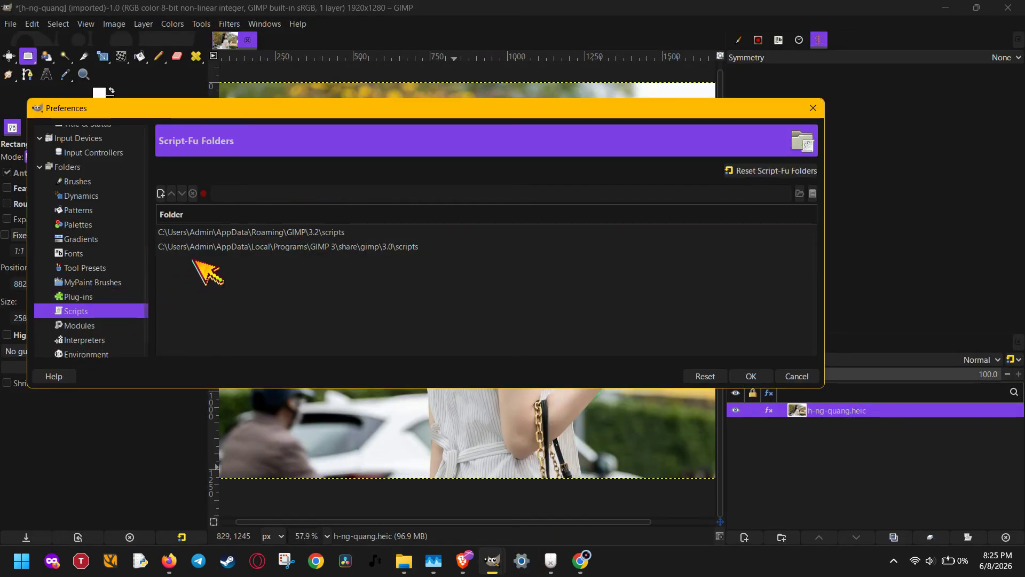
pyautogui.click(211, 233)
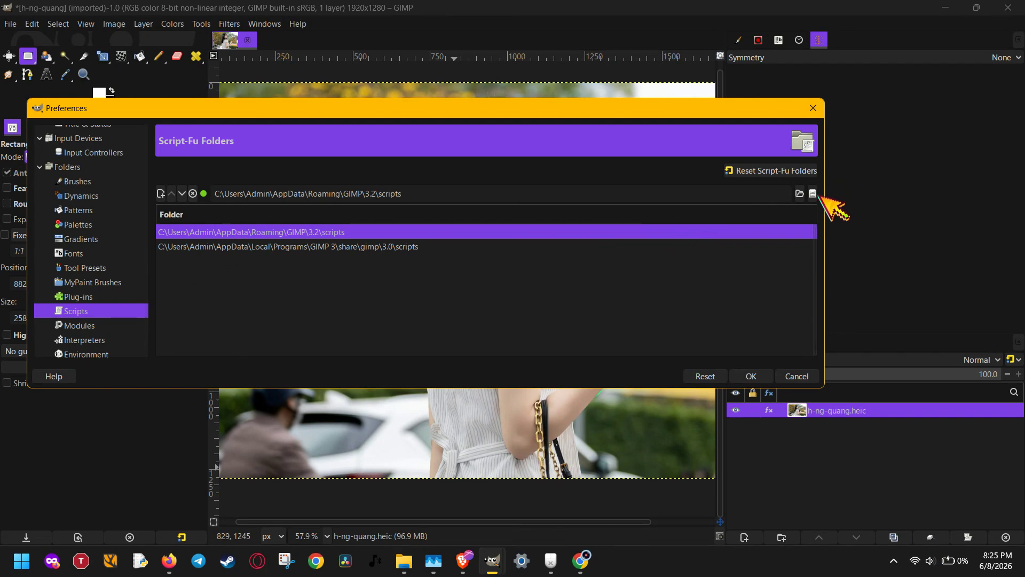
pyautogui.click(816, 194)
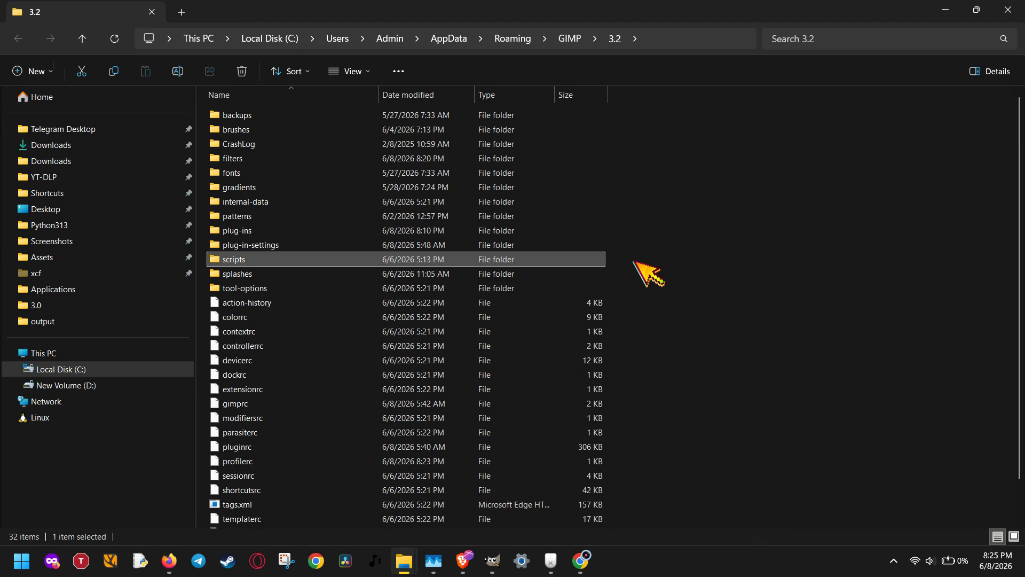
# Check the scripts folder and the gmic_gimp_qt folder inside plug-ins, and return to the GIMP 3.2 folder.
pyautogui.doubleClick(244, 261)
pyautogui.hotkey('alt', 'Left')
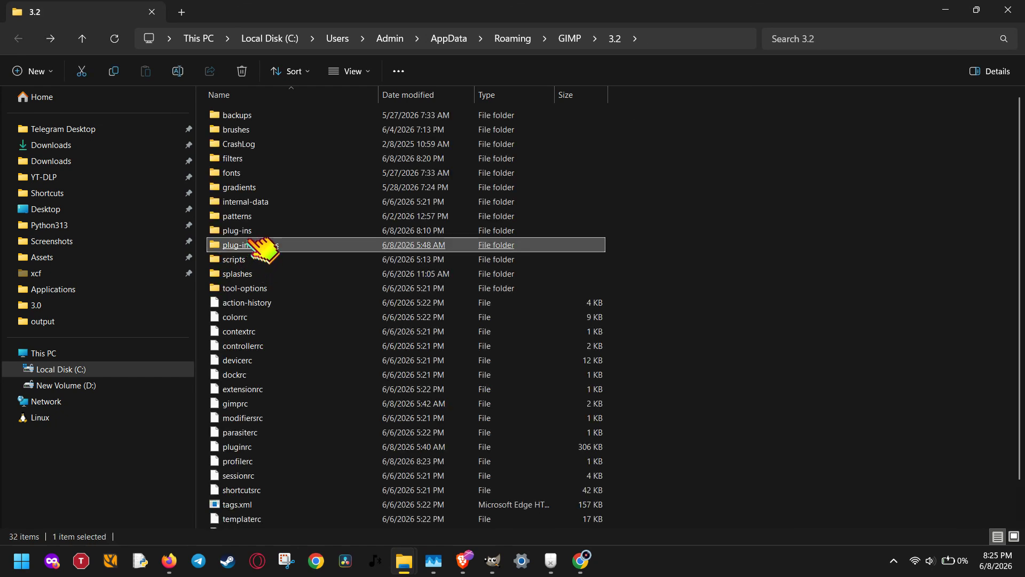
pyautogui.click(251, 234)
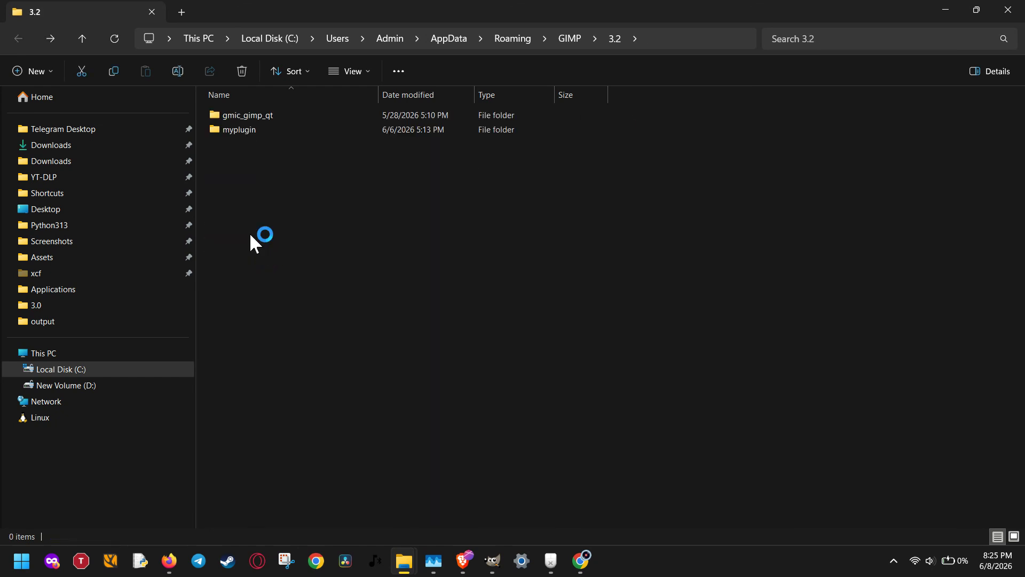
pyautogui.click(258, 114)
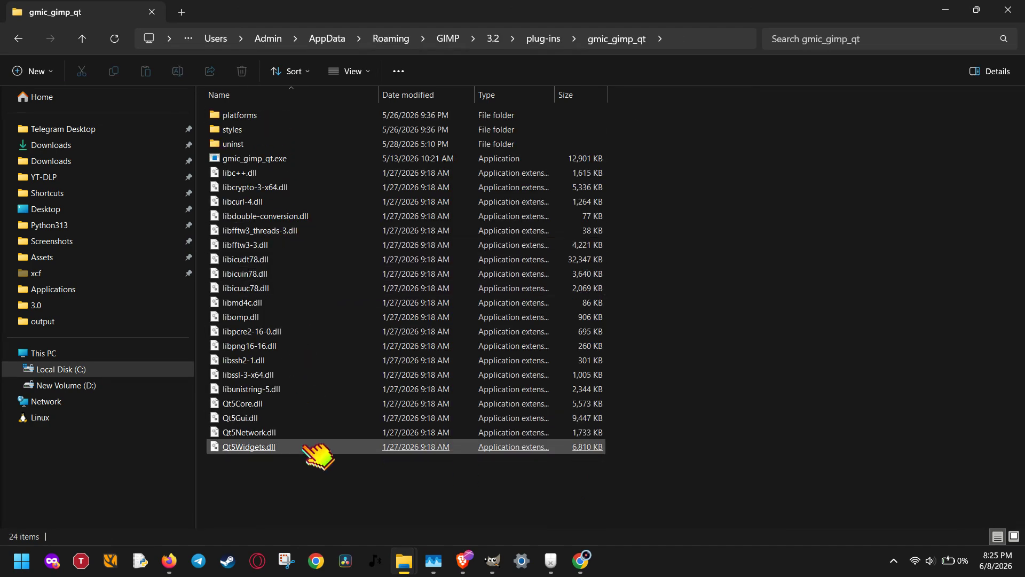
pyautogui.hotkey('alt', 'Left')
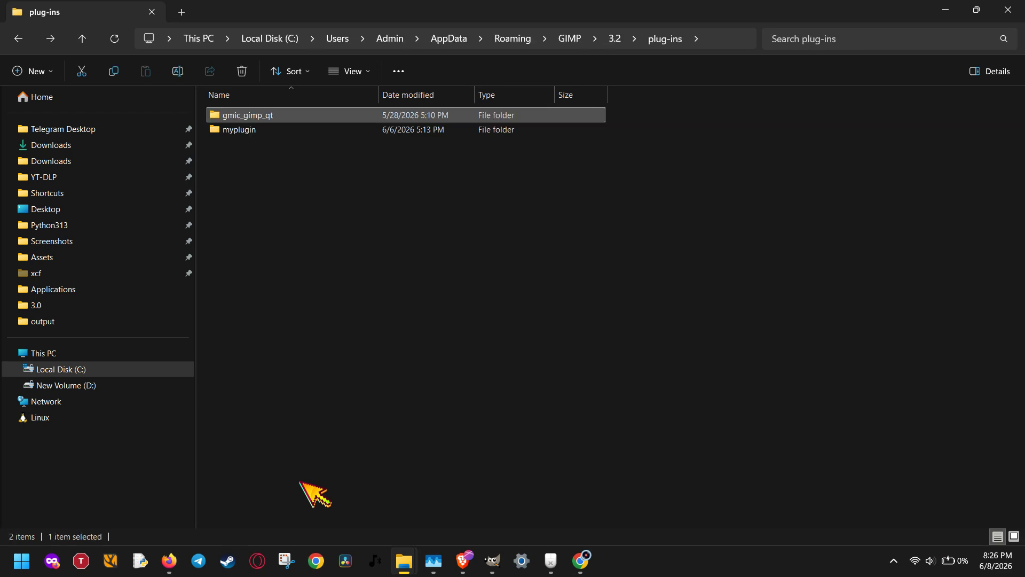
pyautogui.hotkey('alt', 'Left')
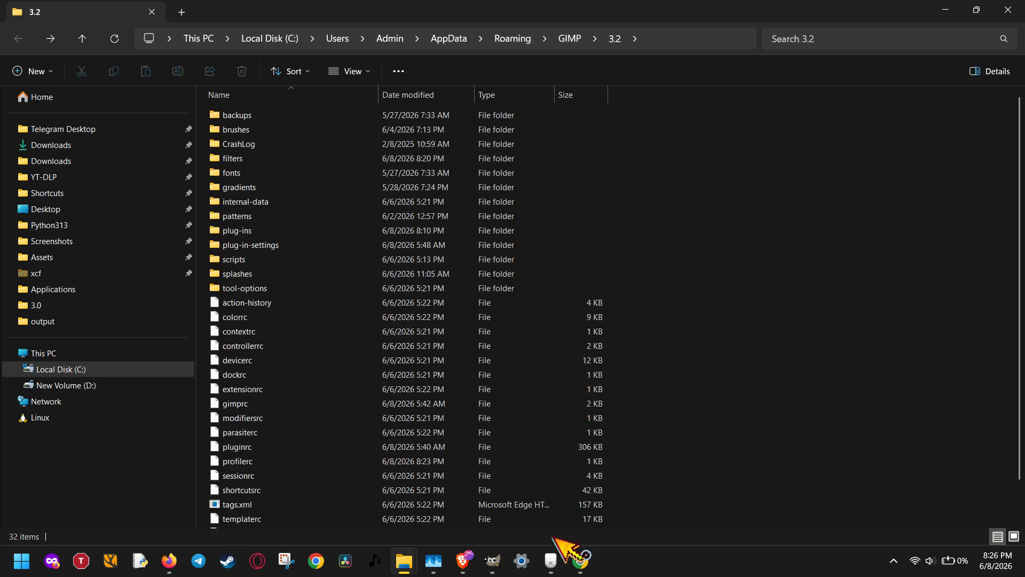
# Switch back to GIMP's Preferences, cancel the dialog and return to the image window.
pyautogui.moveTo(493, 561)
pyautogui.click(609, 488)
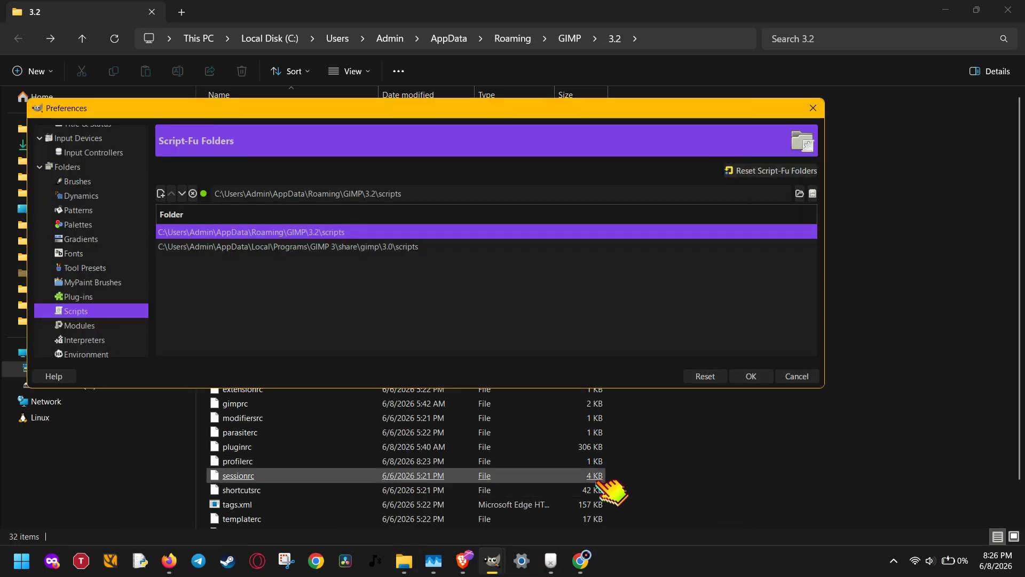
pyautogui.click(796, 376)
pyautogui.moveTo(500, 565)
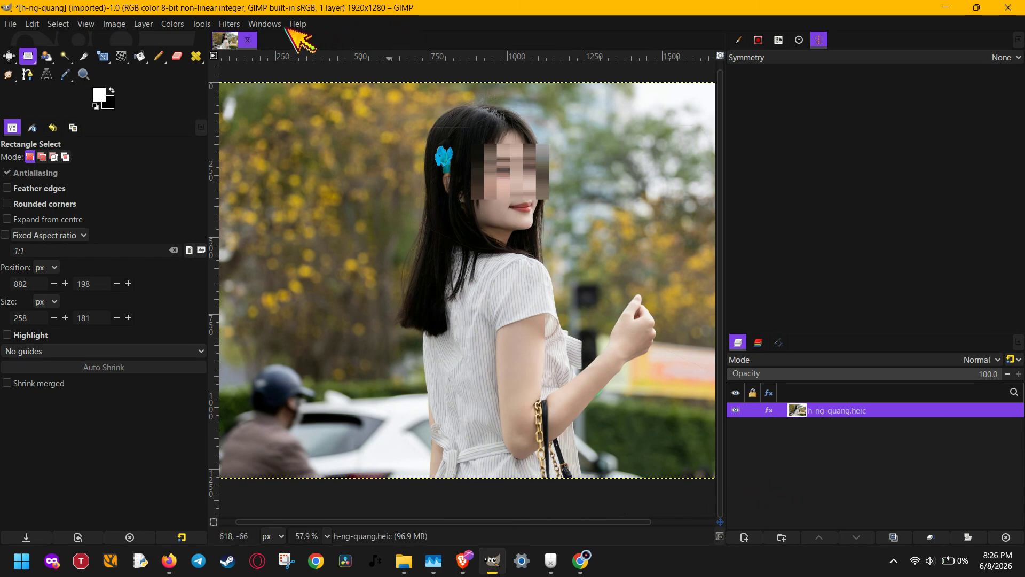
pyautogui.click(229, 24)
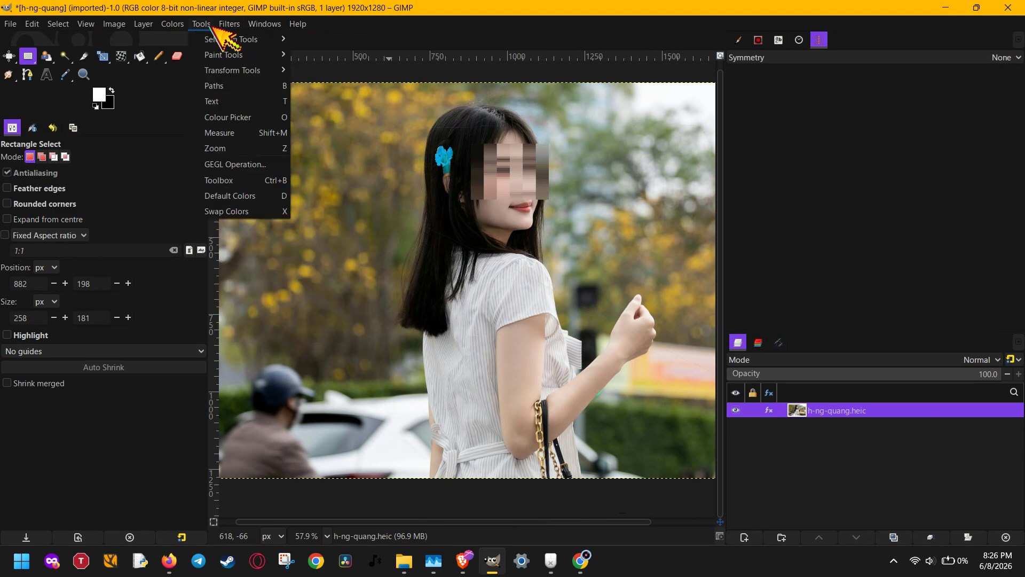
pyautogui.moveTo(120, 26)
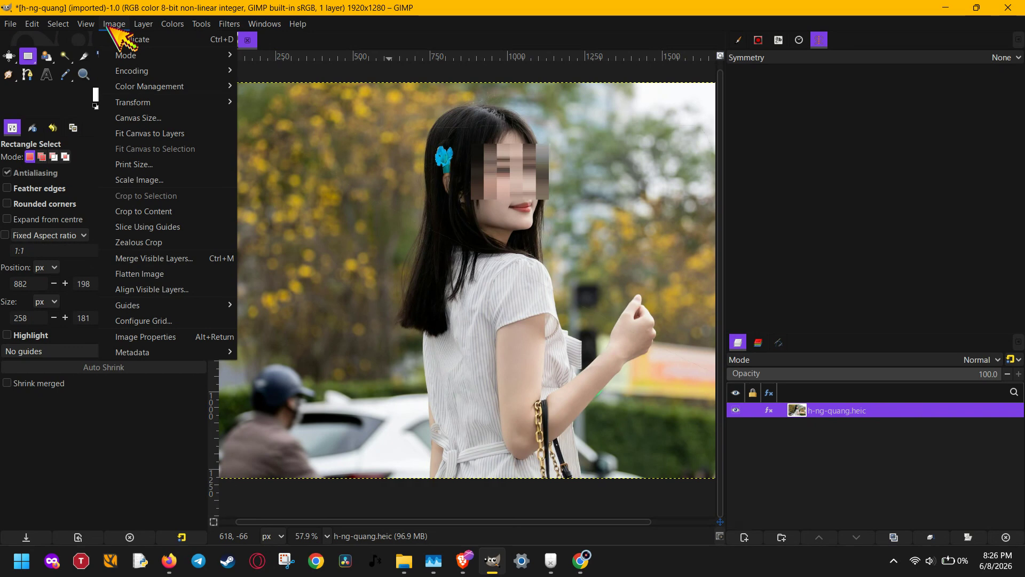
pyautogui.moveTo(202, 26)
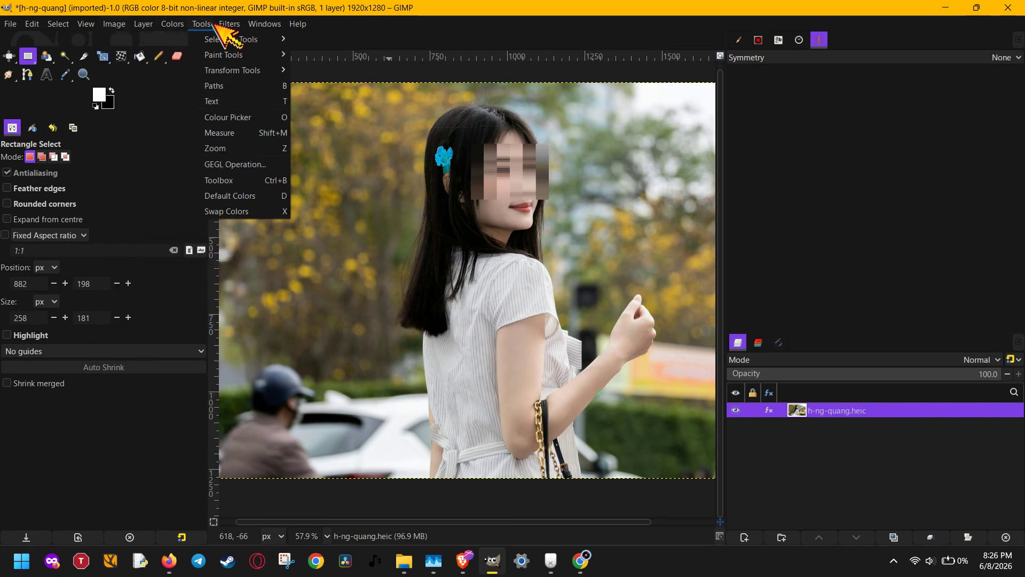
pyautogui.click(402, 16)
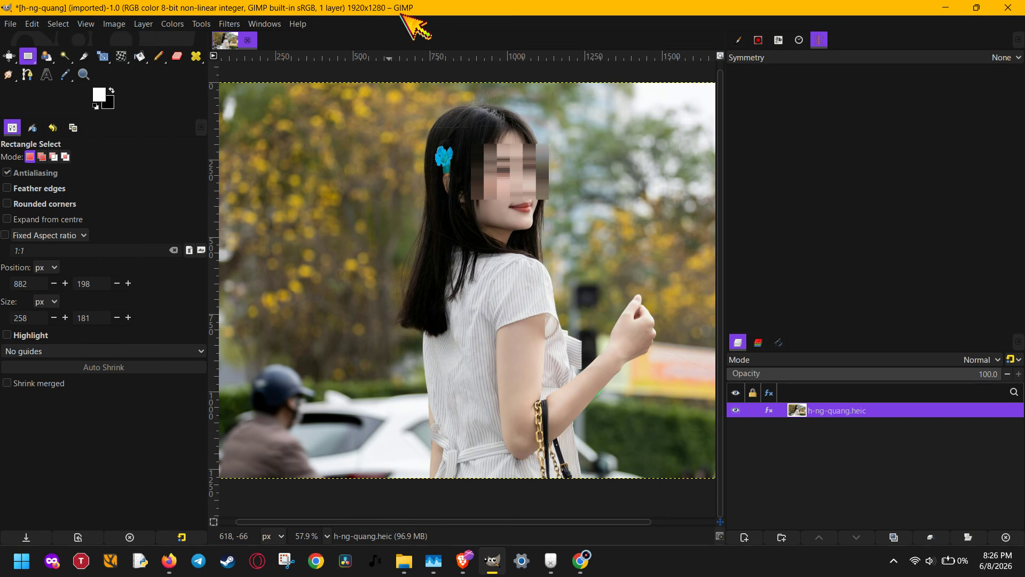
pyautogui.moveTo(465, 551)
pyautogui.click(529, 499)
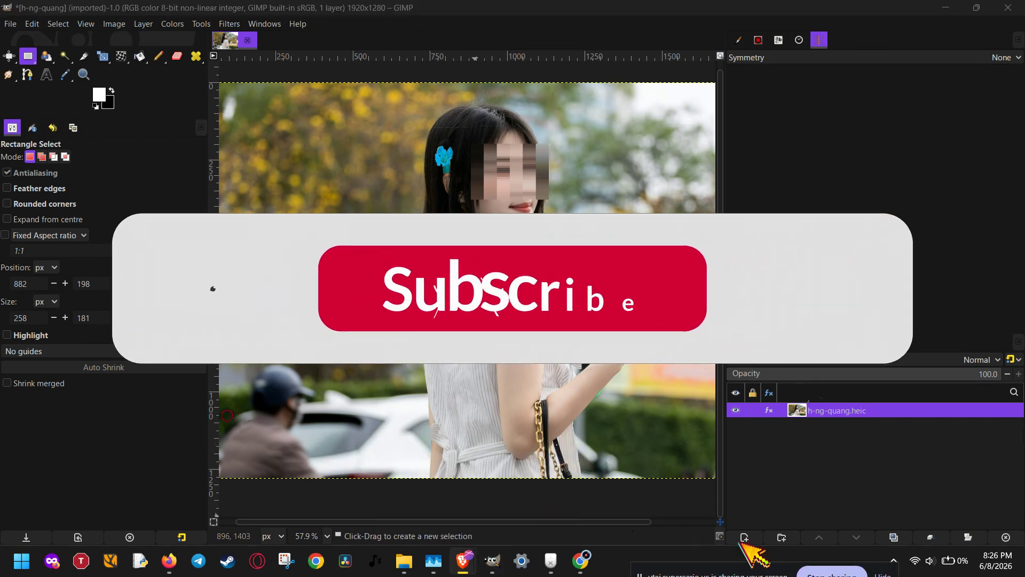